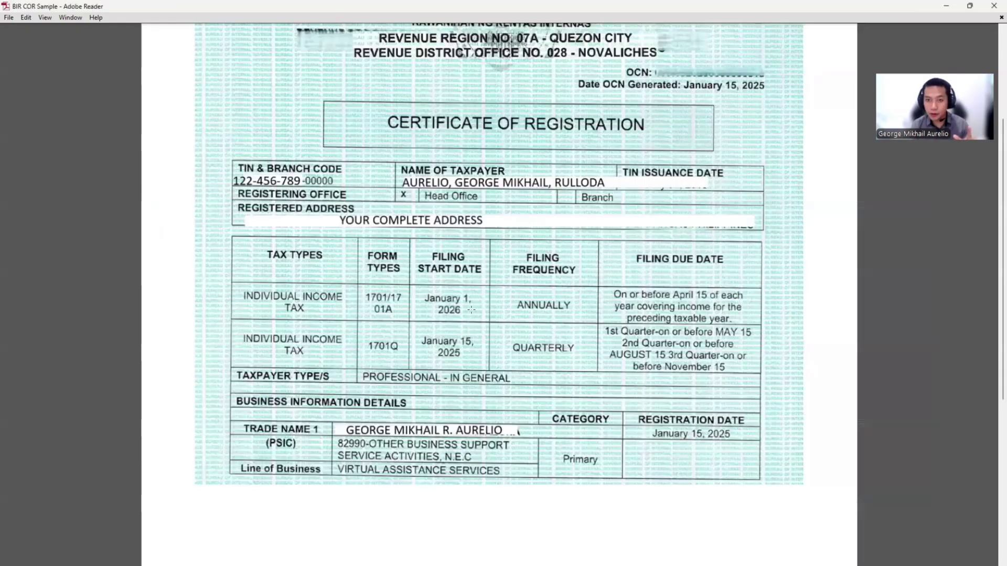
pyautogui.scroll(2, 471, 309)
pyautogui.scroll(-1, 466, 310)
pyautogui.scroll(1, 467, 310)
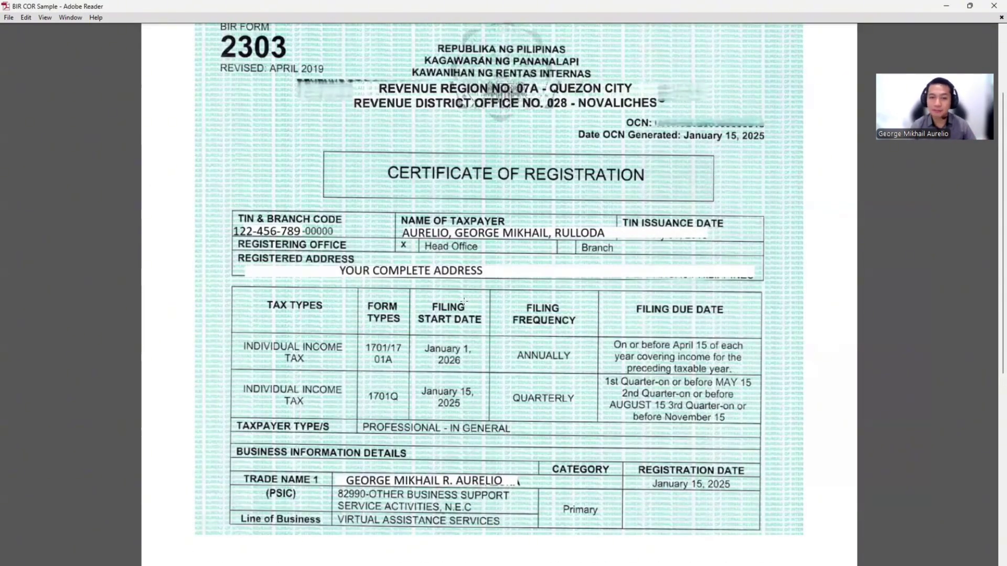
pyautogui.scroll(-1, 351, 318)
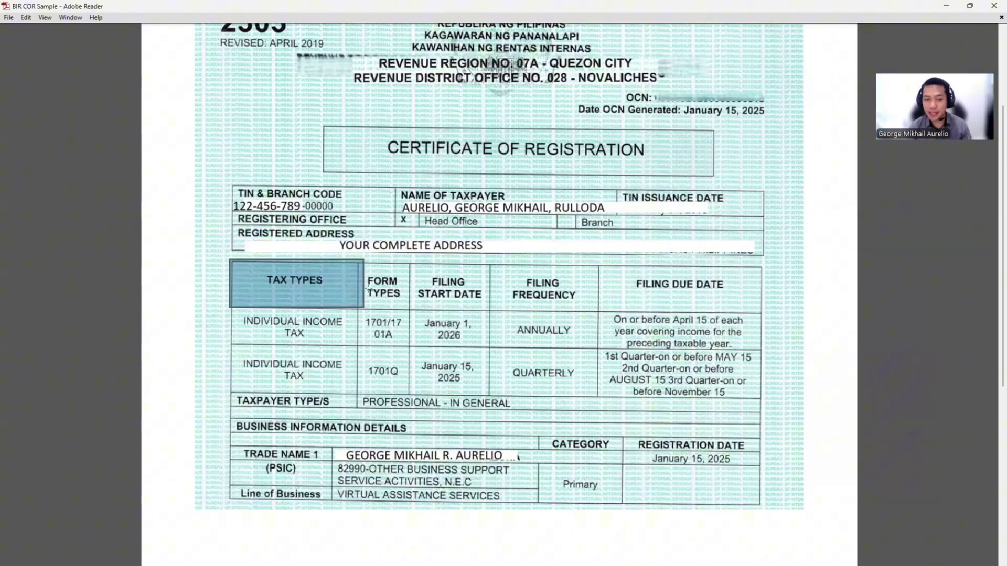
pyautogui.scroll(1, 556, 248)
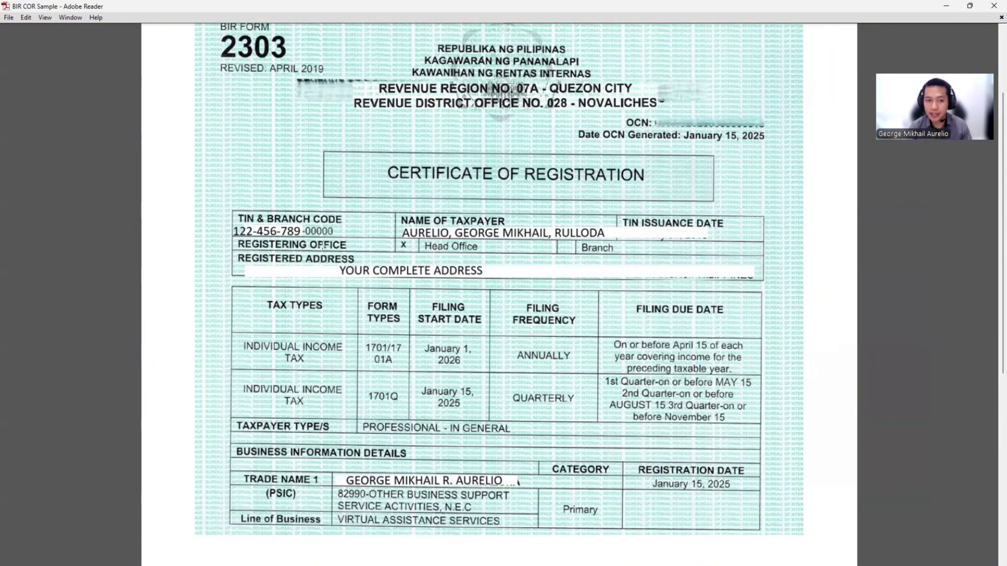
pyautogui.scroll(-1, 246, 269)
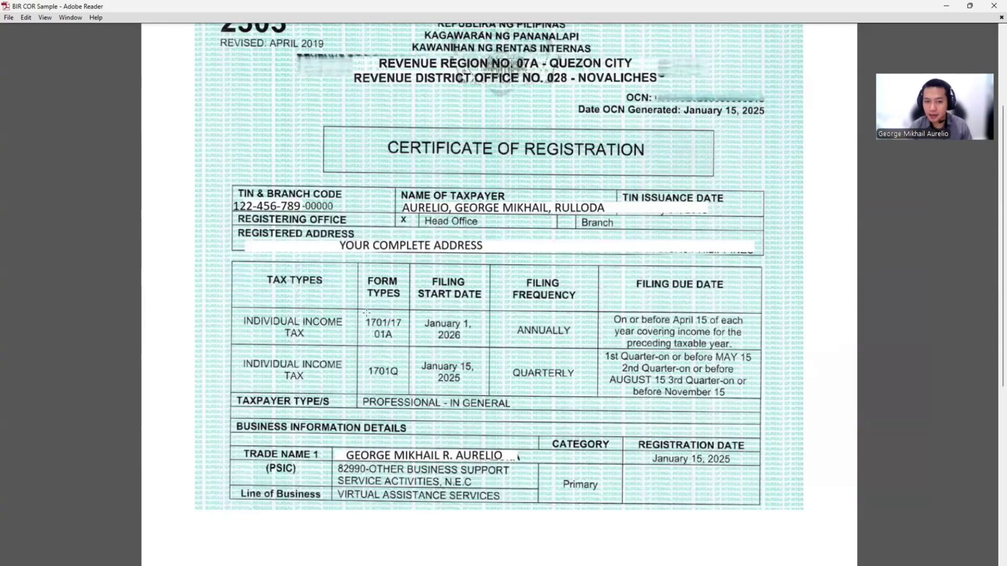
pyautogui.click(461, 280)
pyautogui.scroll(-1, 461, 281)
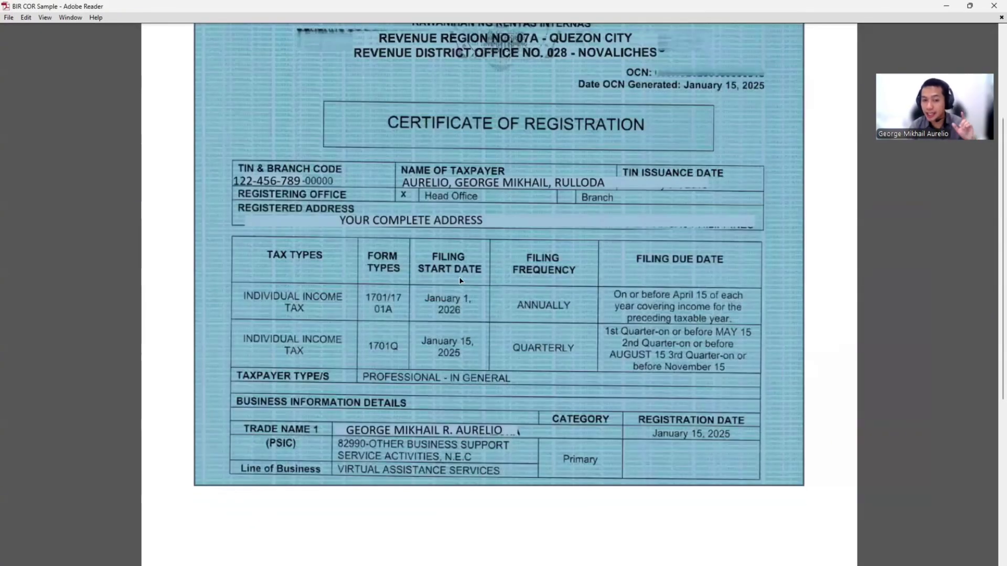
pyautogui.click(460, 277)
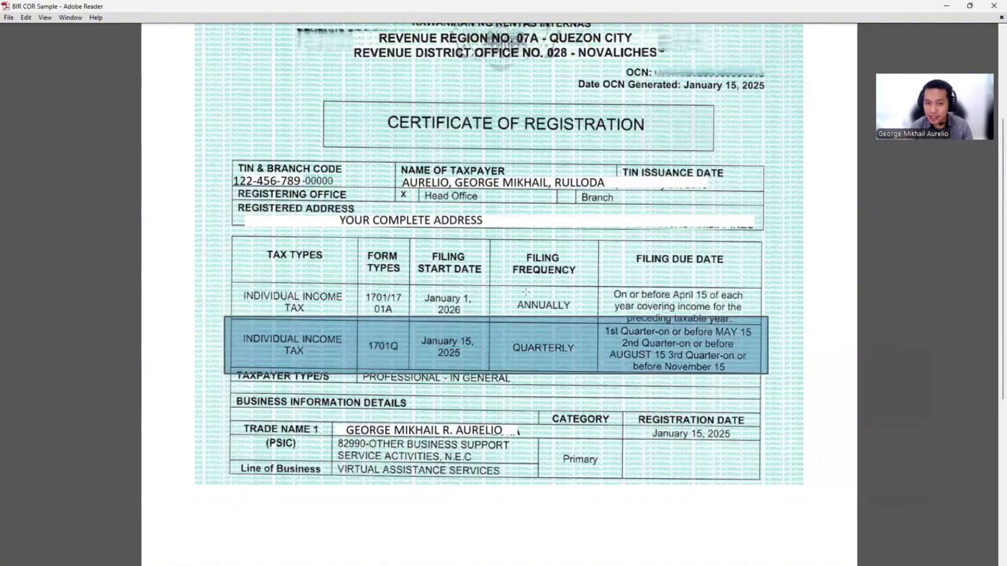
pyautogui.click(296, 292)
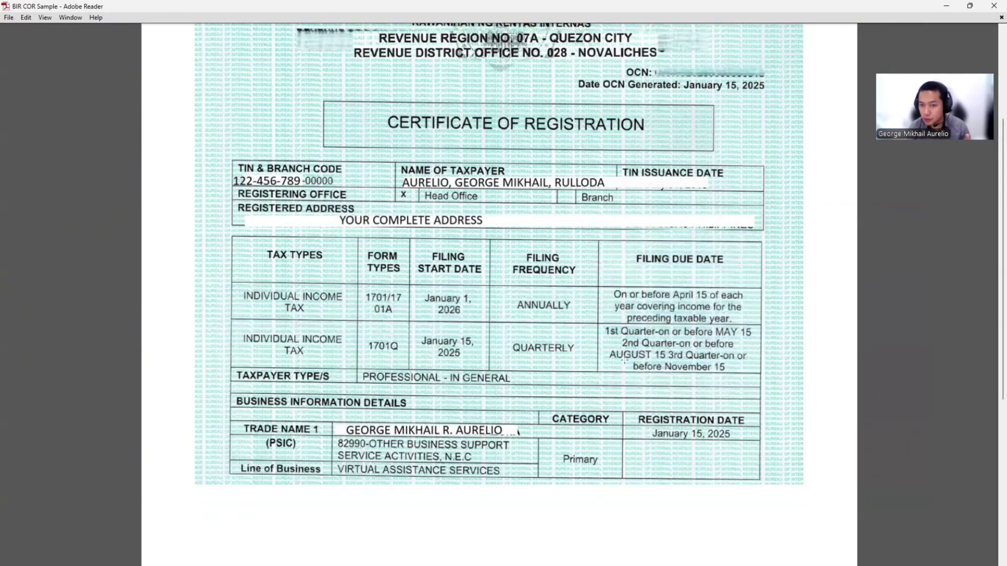
pyautogui.moveTo(625, 361); pyautogui.dragTo(746, 382)
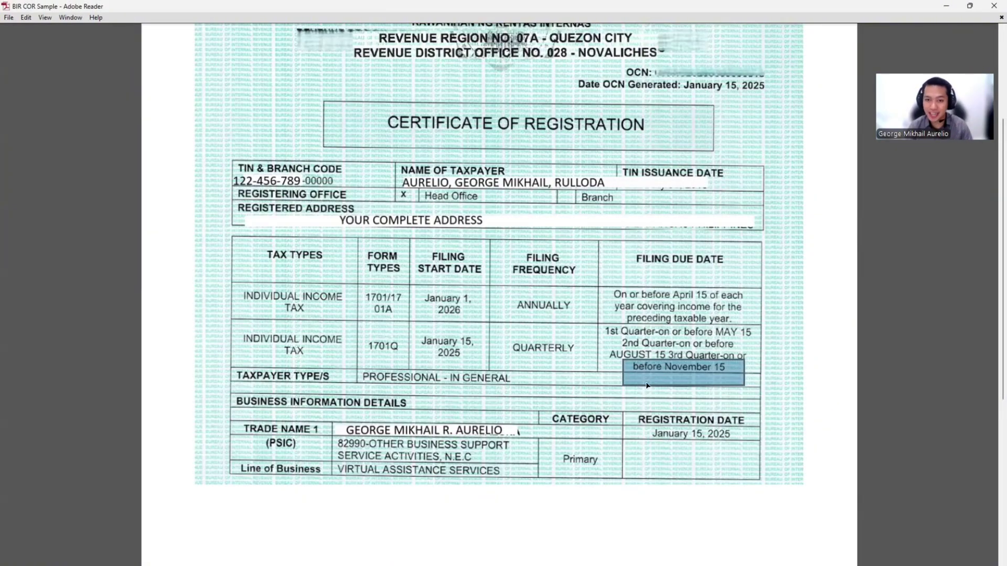
pyautogui.click(646, 386)
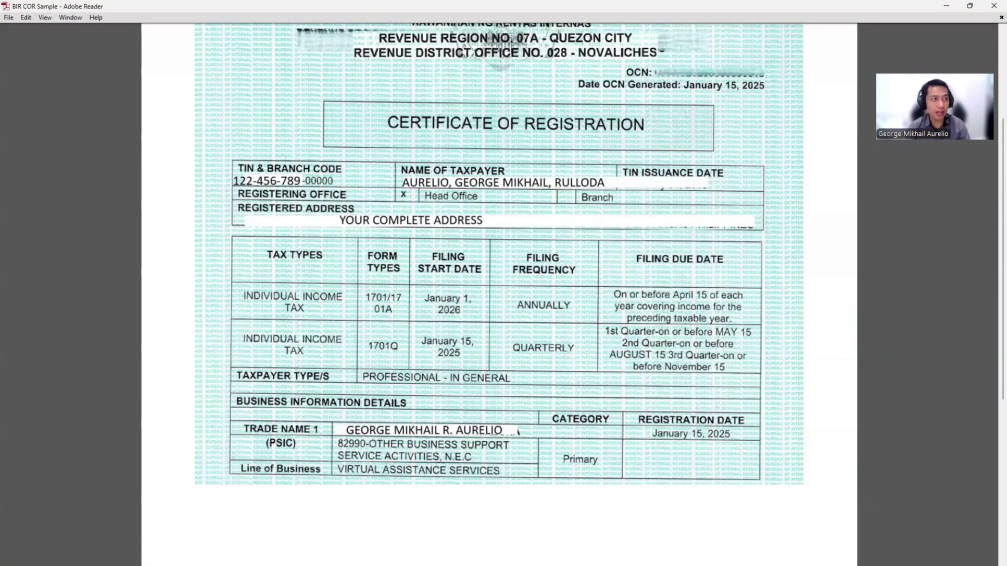
# Maximize the income summary spreadsheet and select the third-quarter invoice amounts G12:G14
pyautogui.hotkey('alt', 'Tab')
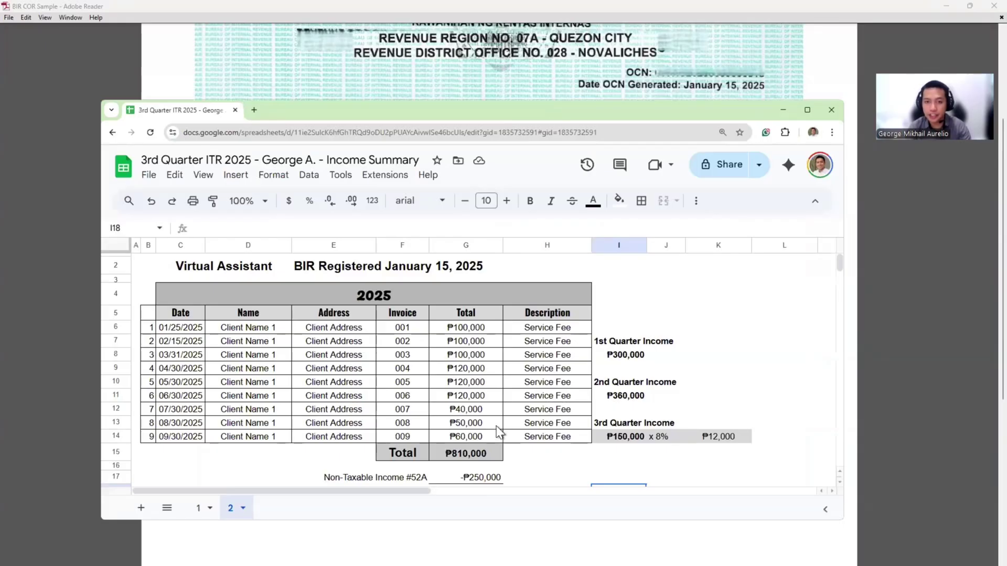
pyautogui.press('super+Up')
pyautogui.moveTo(362, 311); pyautogui.dragTo(379, 335)
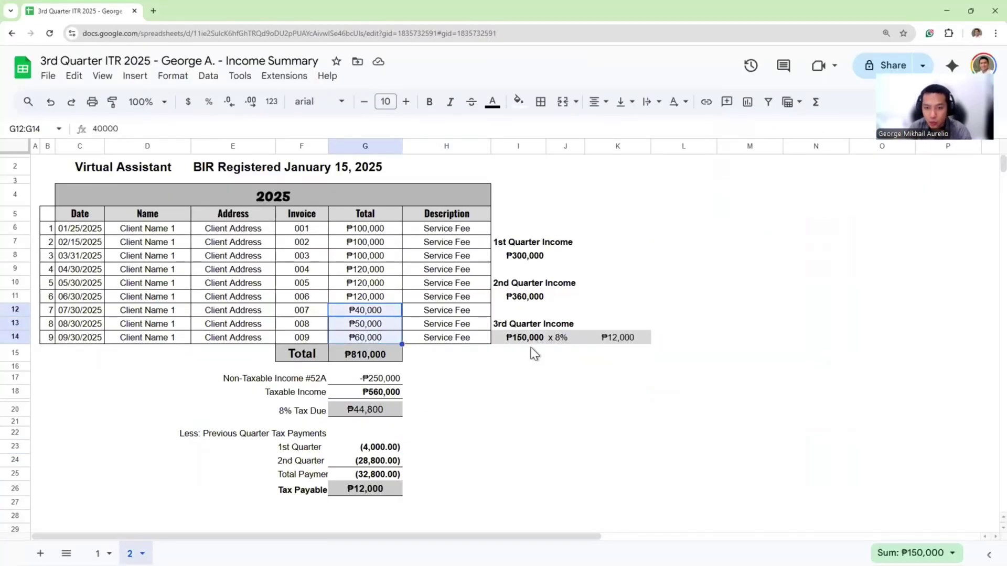
# Check the ₱40,000, ₱50,000 and ₱60,000 July–September invoices, then reselect them to total ₱150,000
pyautogui.click(73, 313)
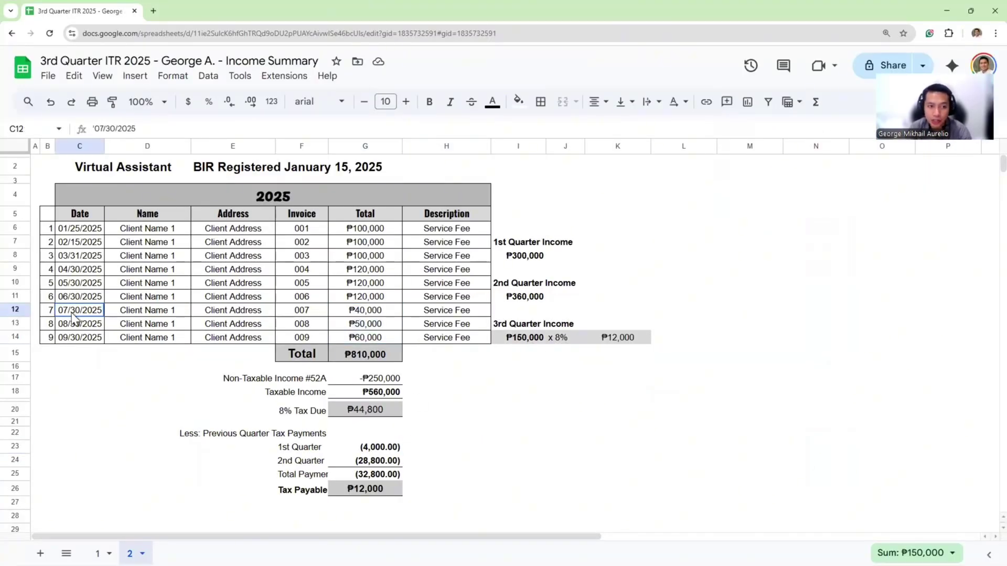
pyautogui.click(364, 315)
pyautogui.click(375, 326)
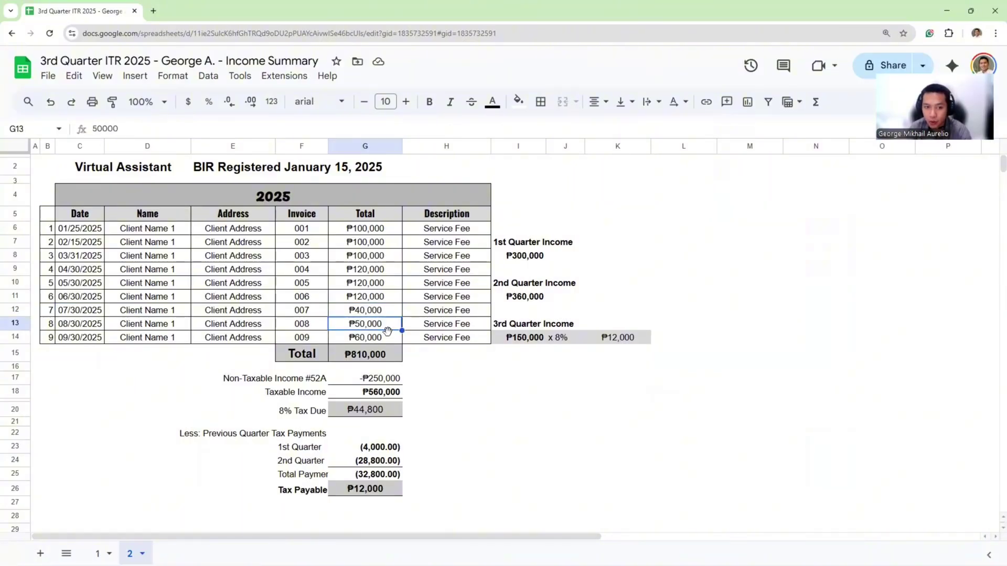
pyautogui.click(366, 340)
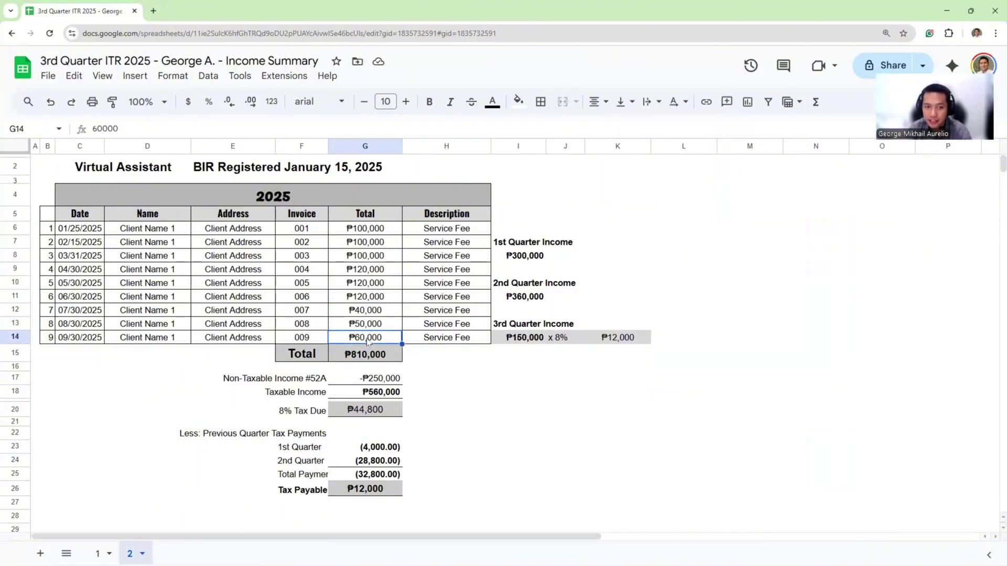
pyautogui.click(515, 382)
pyautogui.moveTo(367, 312); pyautogui.dragTo(373, 342)
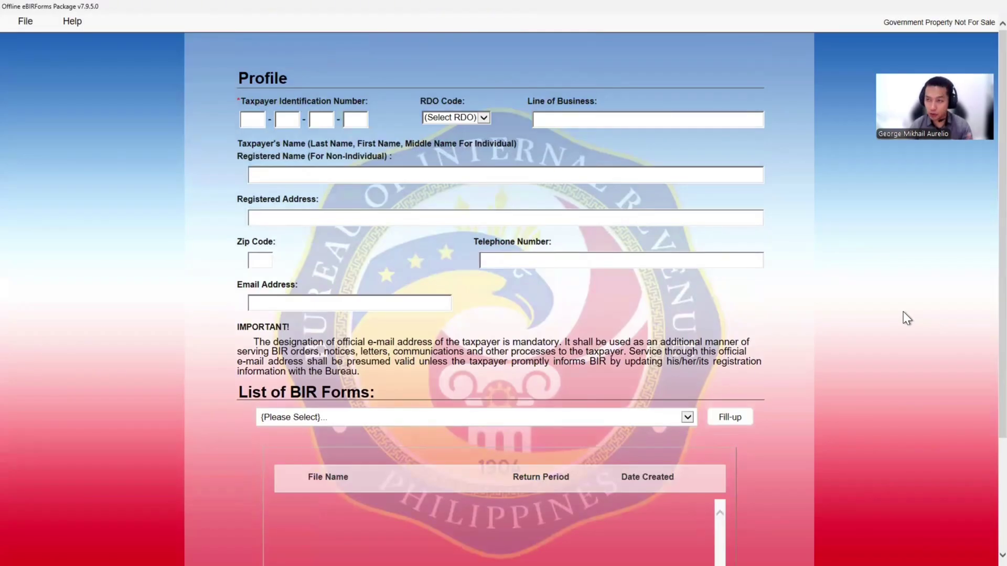
# Enter the taxpayer's TIN in the profile and tab past the RDO 028, name and address fields
pyautogui.click(253, 121)
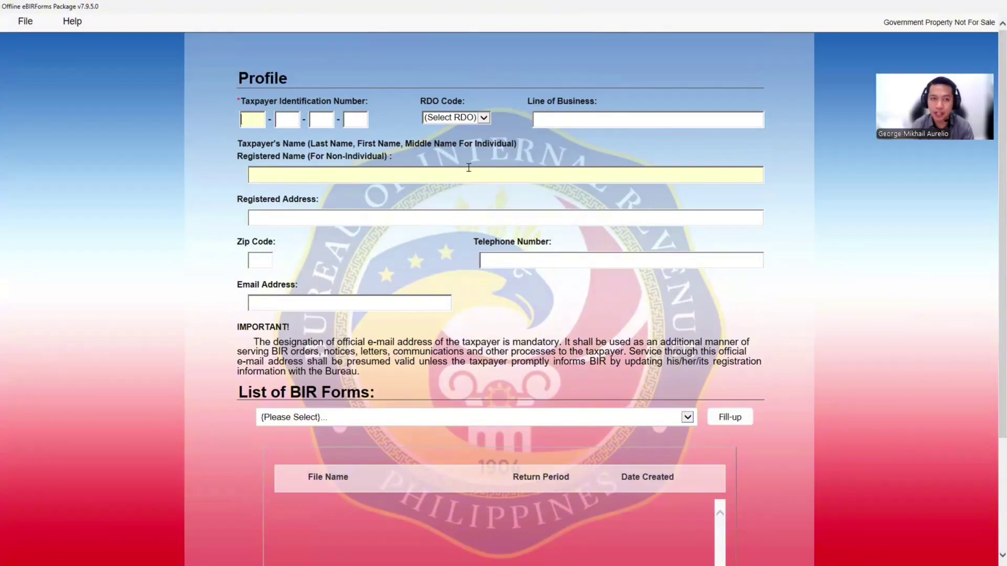
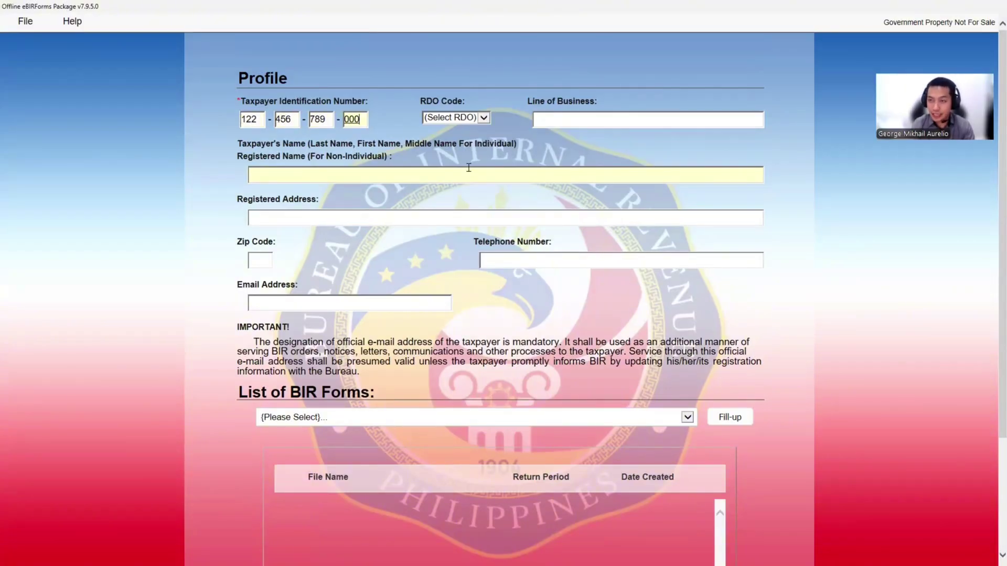
pyautogui.press('Tab')
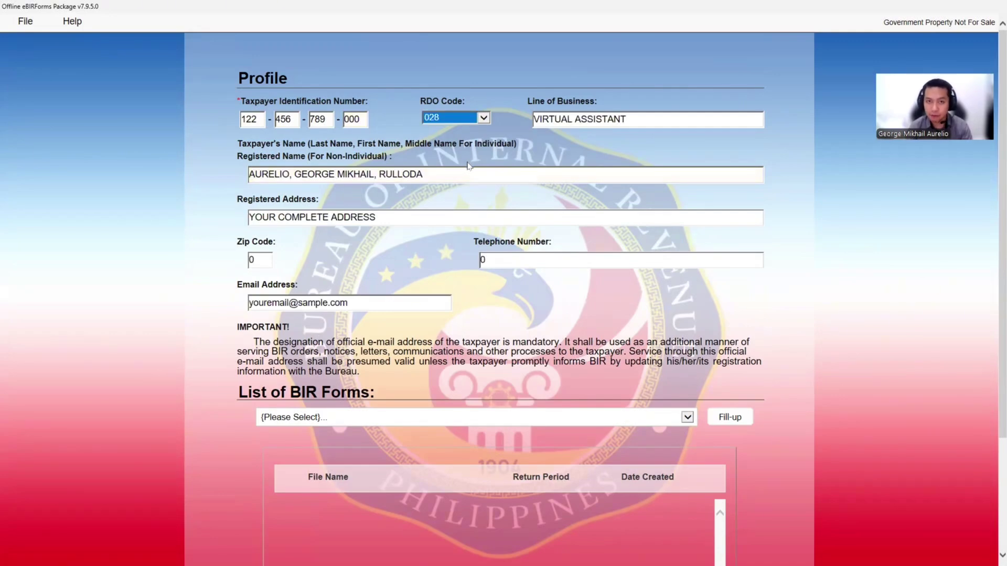
pyautogui.press('Tab')
pyautogui.press('Tab')
pyautogui.press('Tab')
pyautogui.press('Tab')
pyautogui.press('Tab')
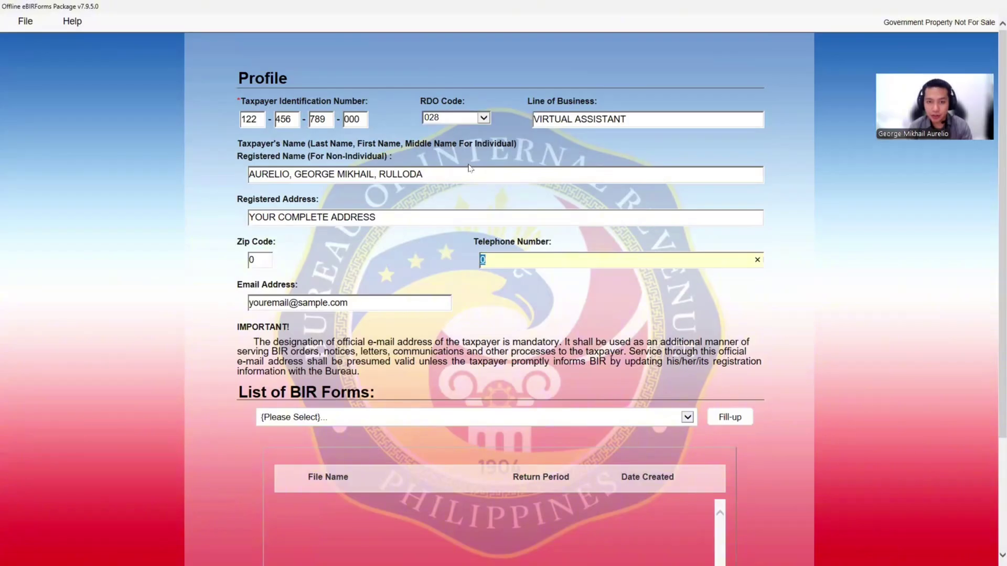
pyautogui.press('Tab')
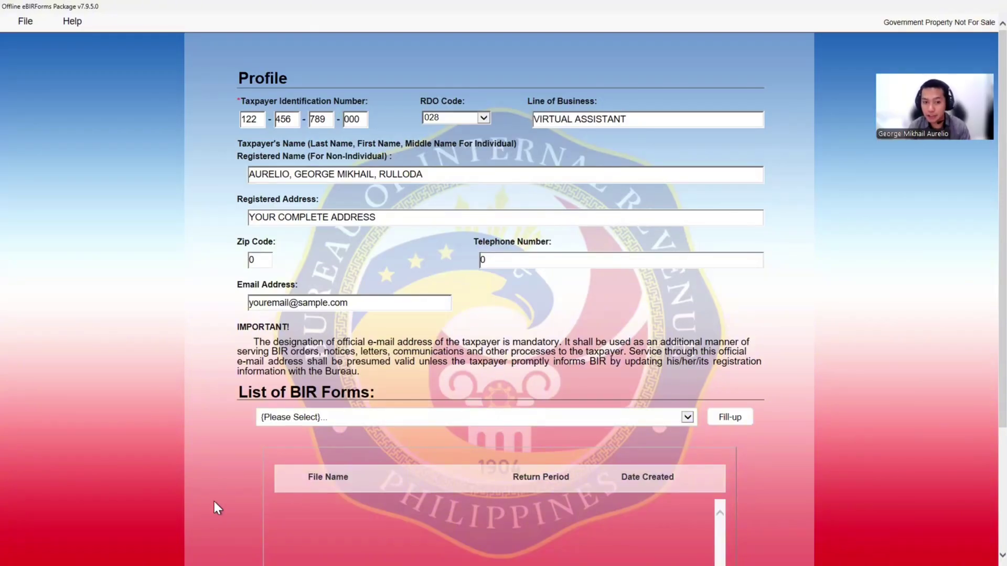
# Choose BIR Form 1701Qv2018 from the forms list, fill it up, and acknowledge the profile-saved message
pyautogui.scroll(-3, 215, 498)
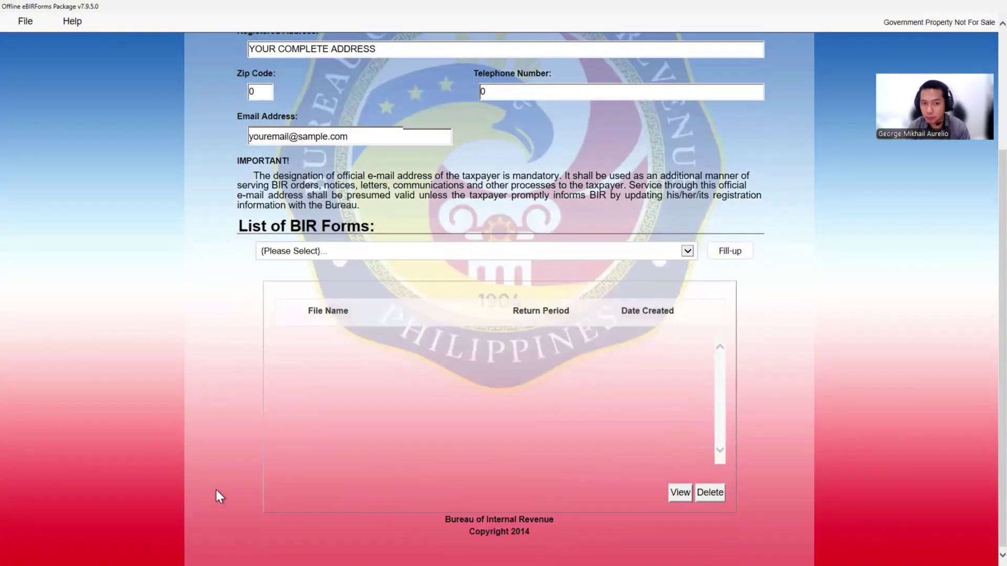
pyautogui.click(453, 255)
pyautogui.scroll(-4, 459, 349)
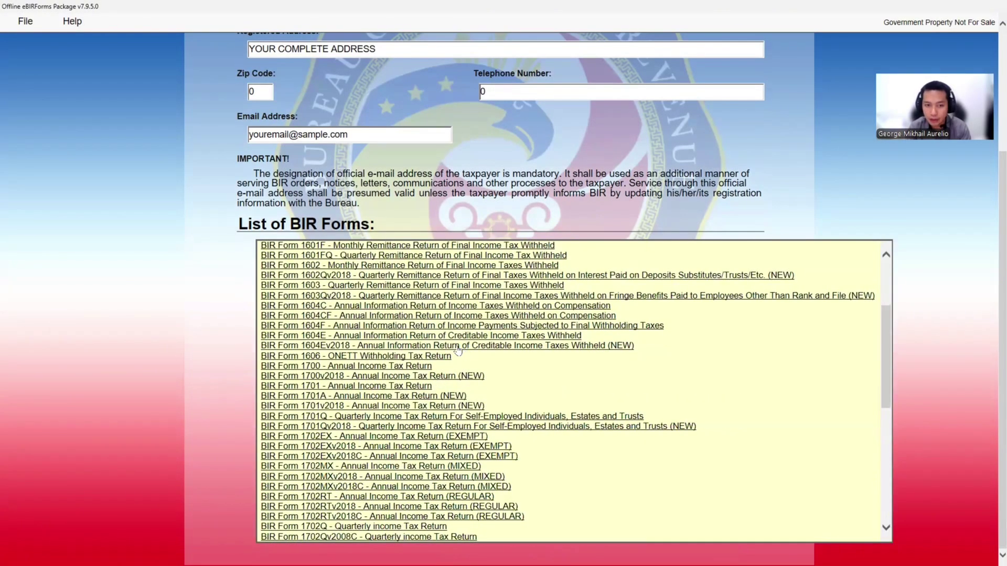
pyautogui.scroll(-3, 458, 350)
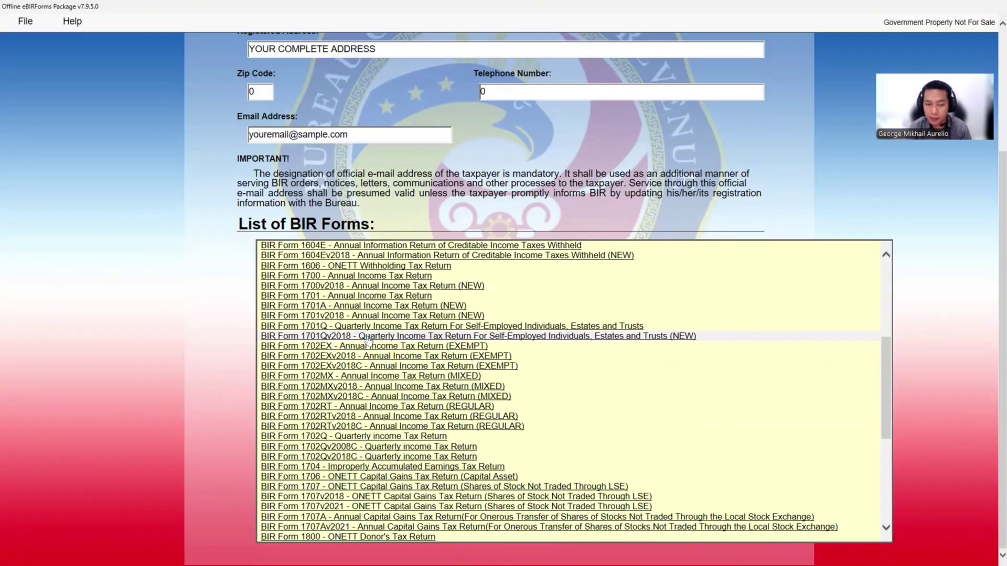
pyautogui.click(369, 340)
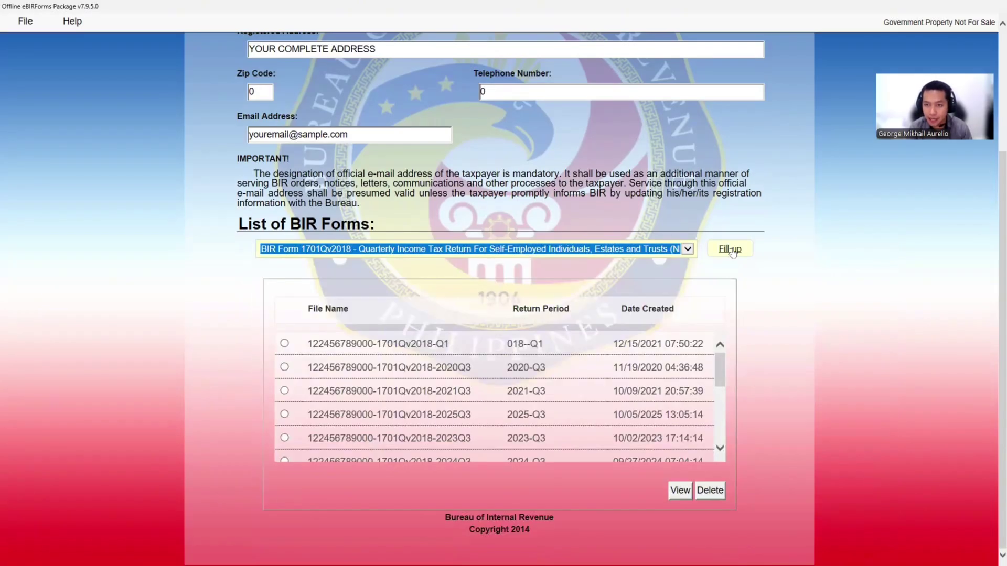
pyautogui.click(731, 251)
pyautogui.click(577, 325)
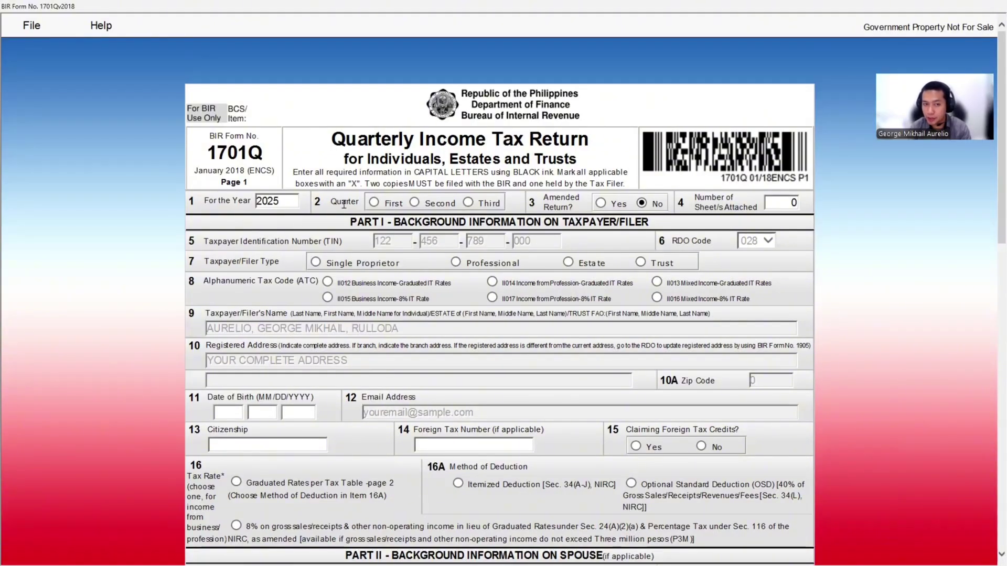
# Set the return to the third quarter with ATC II017 at 8%, and enter the filer's birth date
pyautogui.click(468, 204)
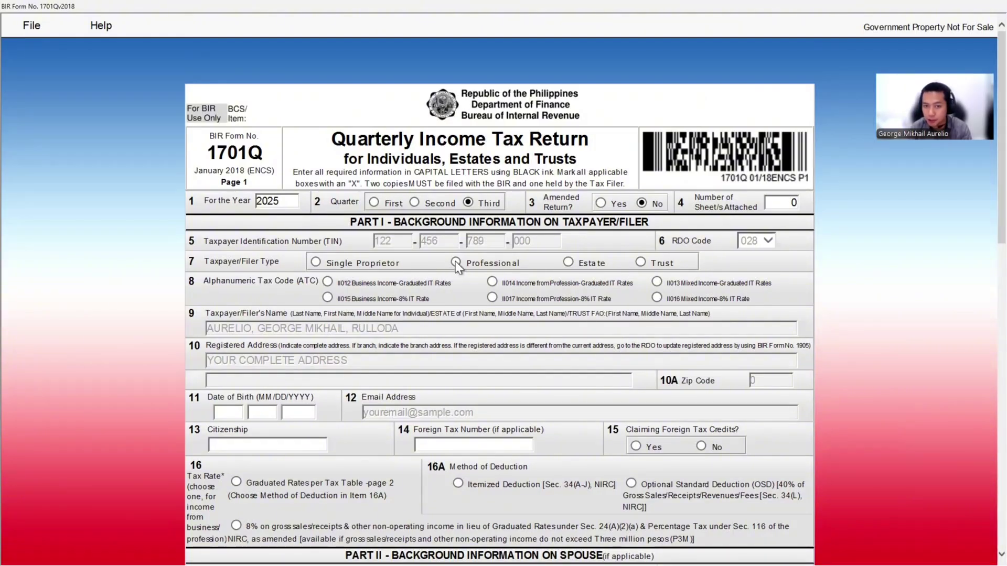
pyautogui.scroll(-2, 269, 291)
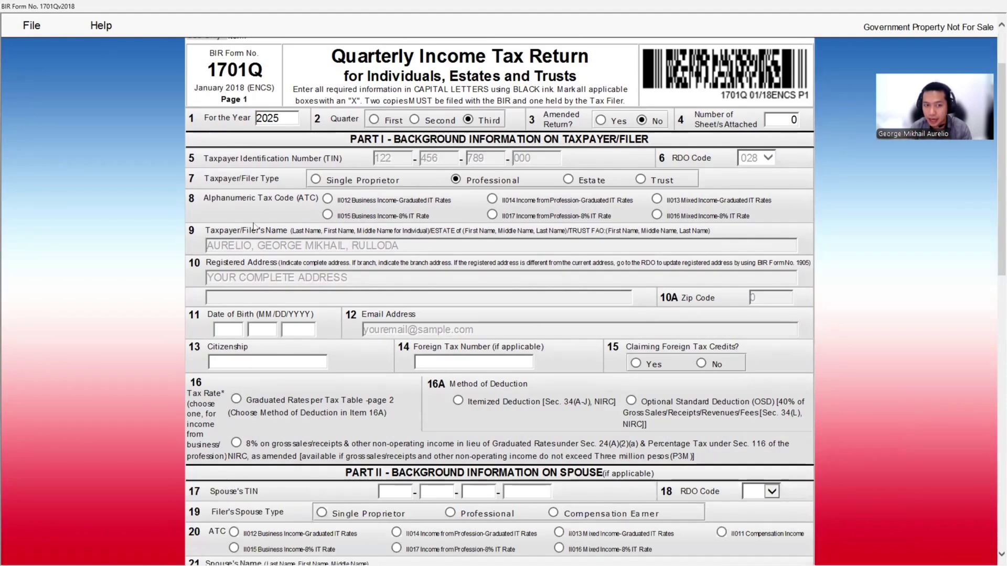
pyautogui.click(493, 215)
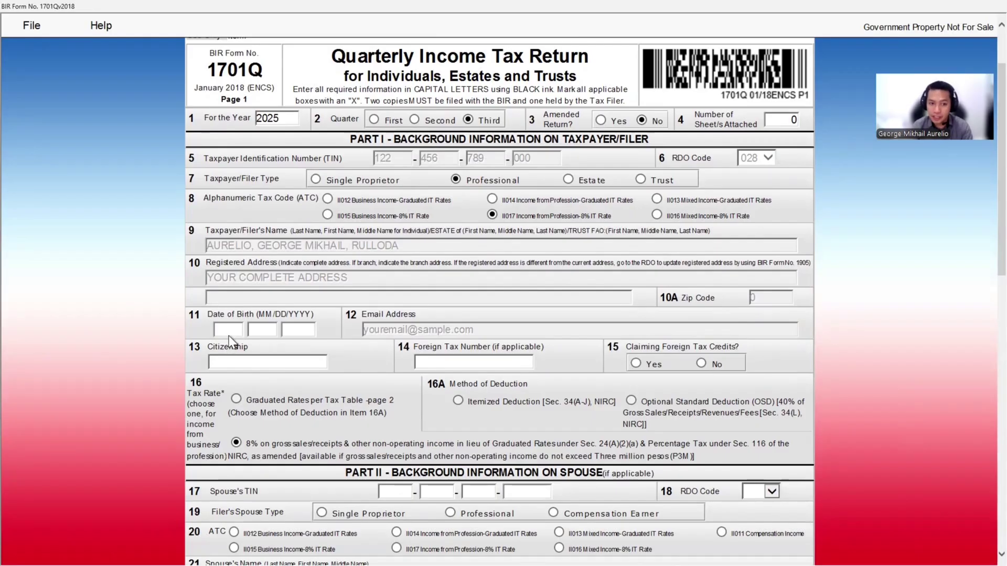
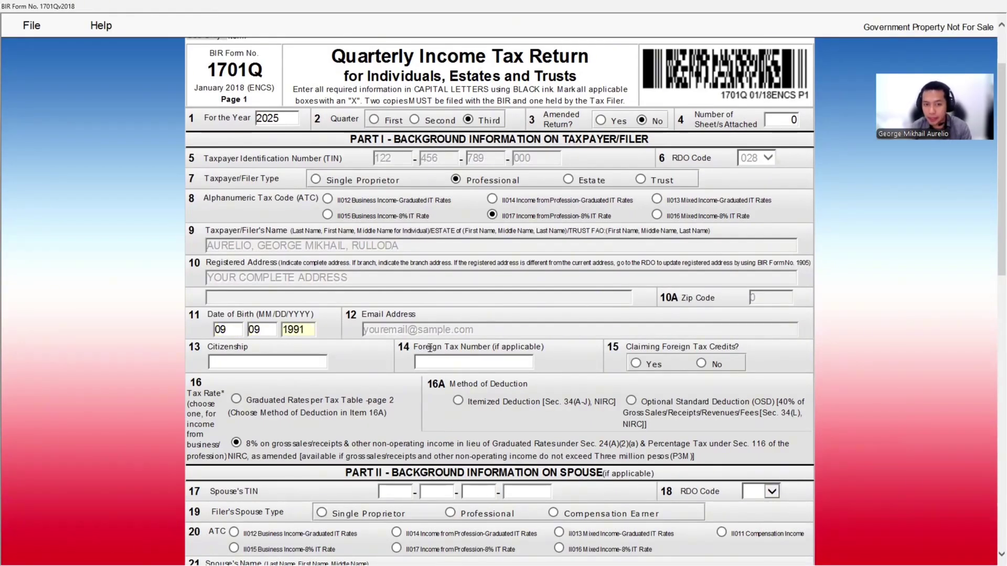
# Set citizenship to FILIPINO and answer No to foreign tax credits in item 15
pyautogui.click(272, 364)
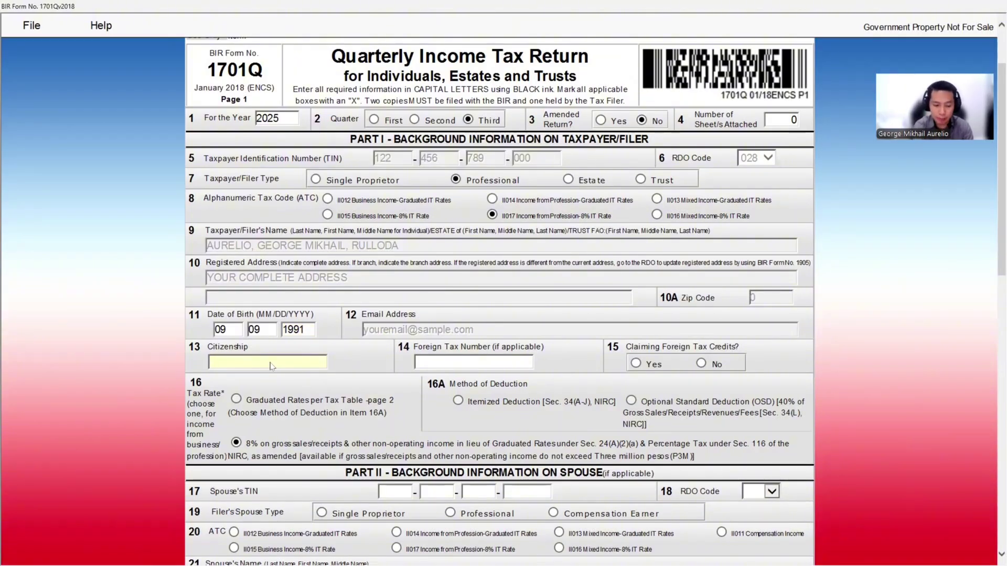
pyautogui.write('FILIPINO')
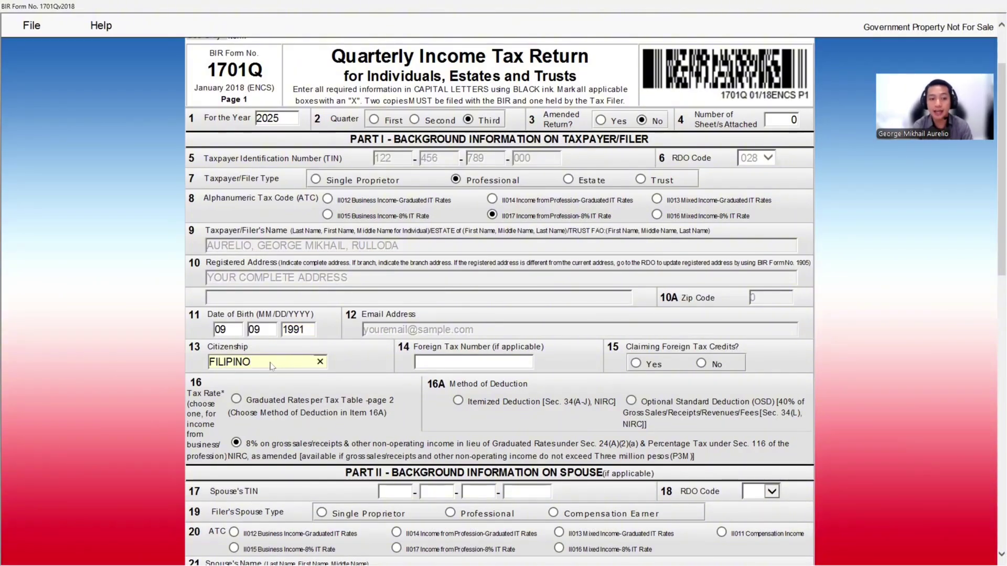
pyautogui.press('Tab')
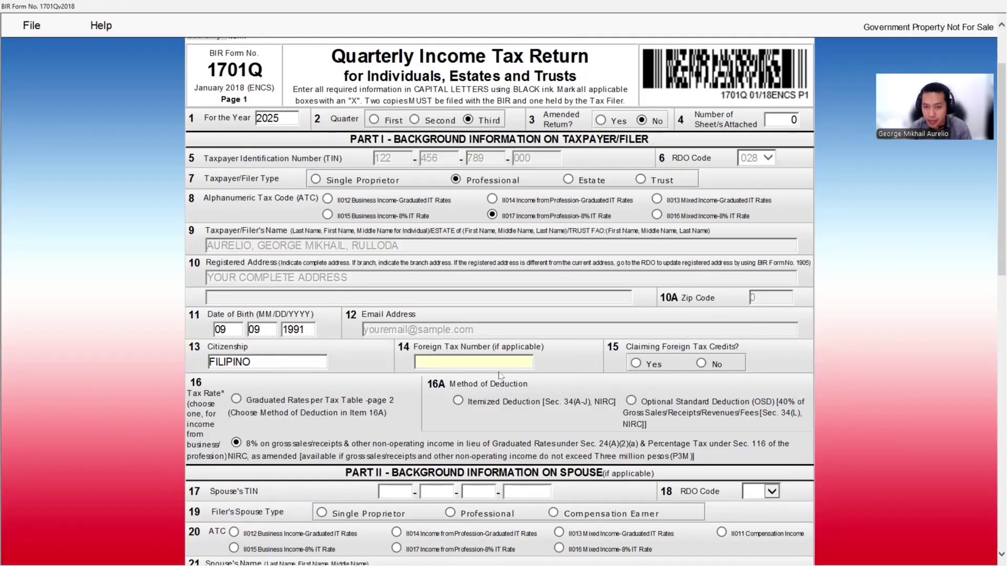
pyautogui.click(701, 364)
pyautogui.scroll(-3, 473, 362)
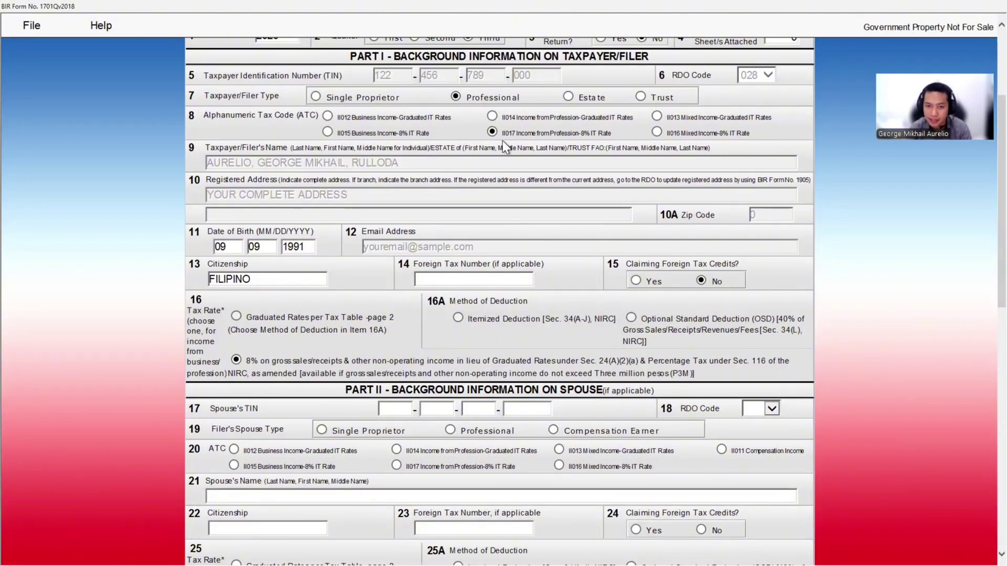
pyautogui.scroll(-2, 502, 140)
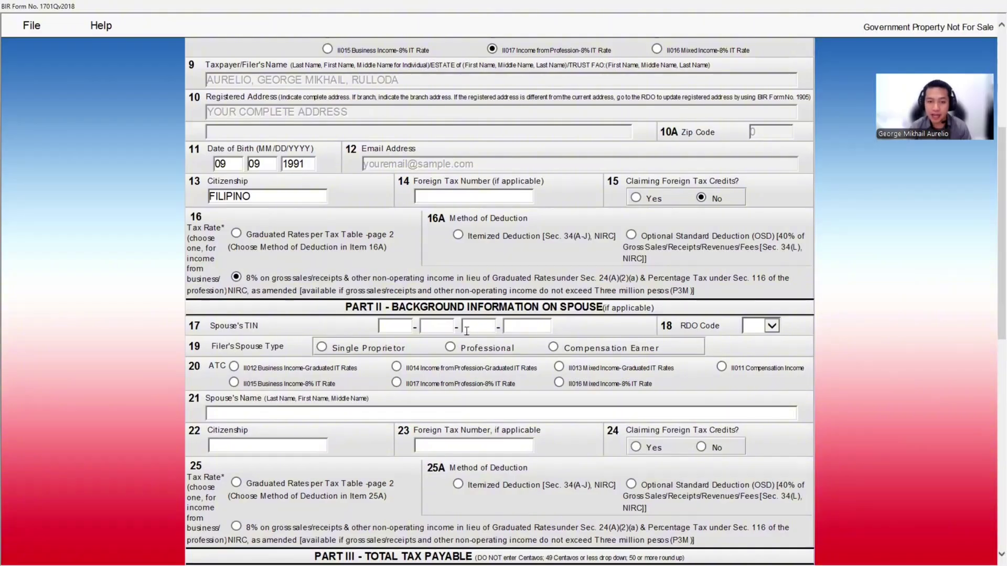
pyautogui.scroll(-2, 466, 327)
pyautogui.scroll(-10, 465, 330)
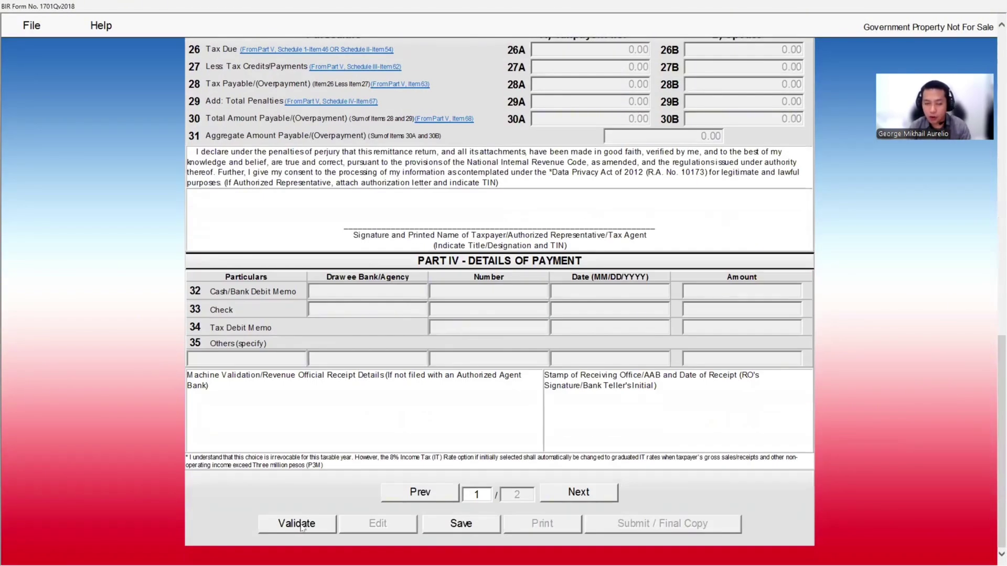
# Validate the 1701Q successfully, return it to edit mode, and advance to page 2
pyautogui.click(293, 527)
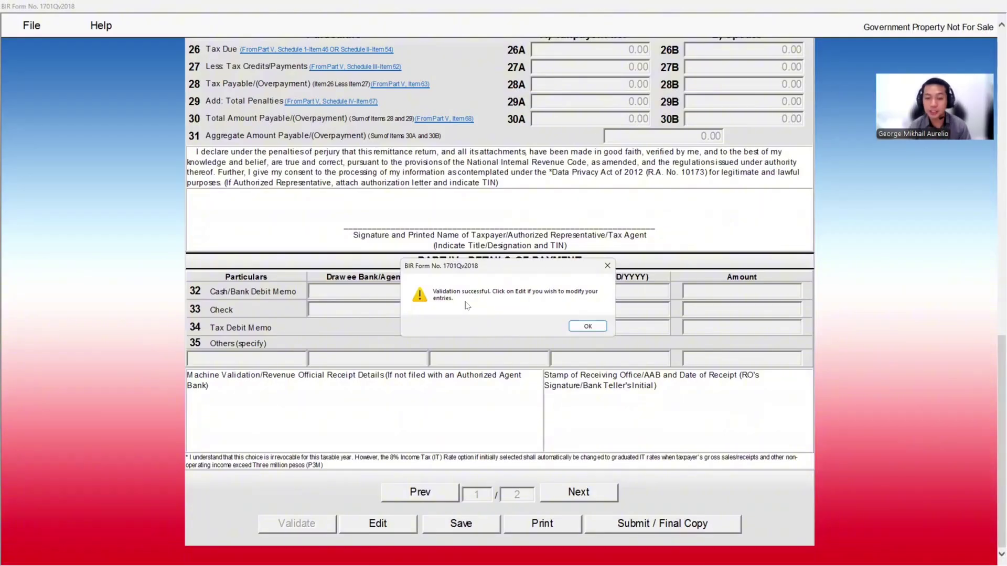
pyautogui.click(587, 328)
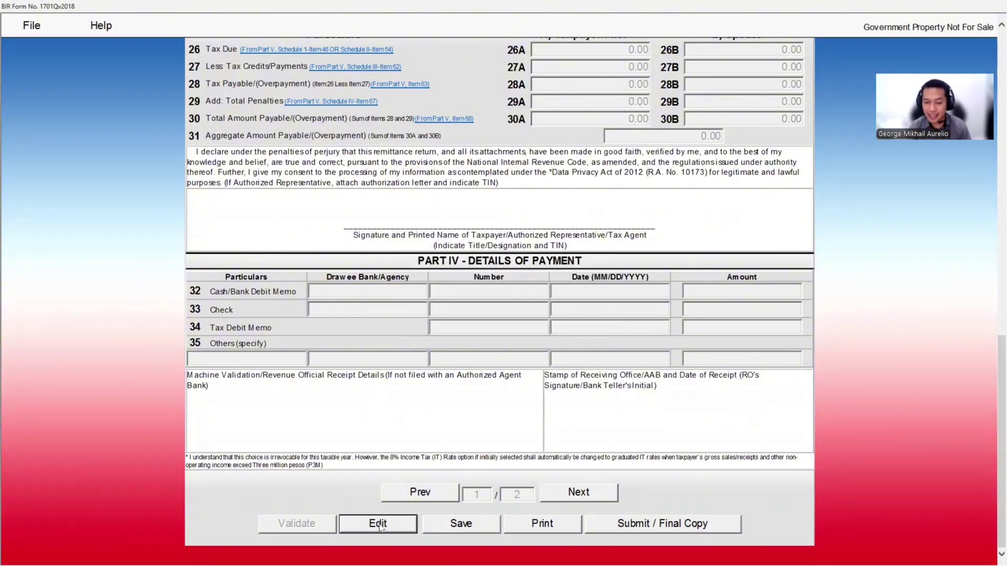
pyautogui.click(407, 523)
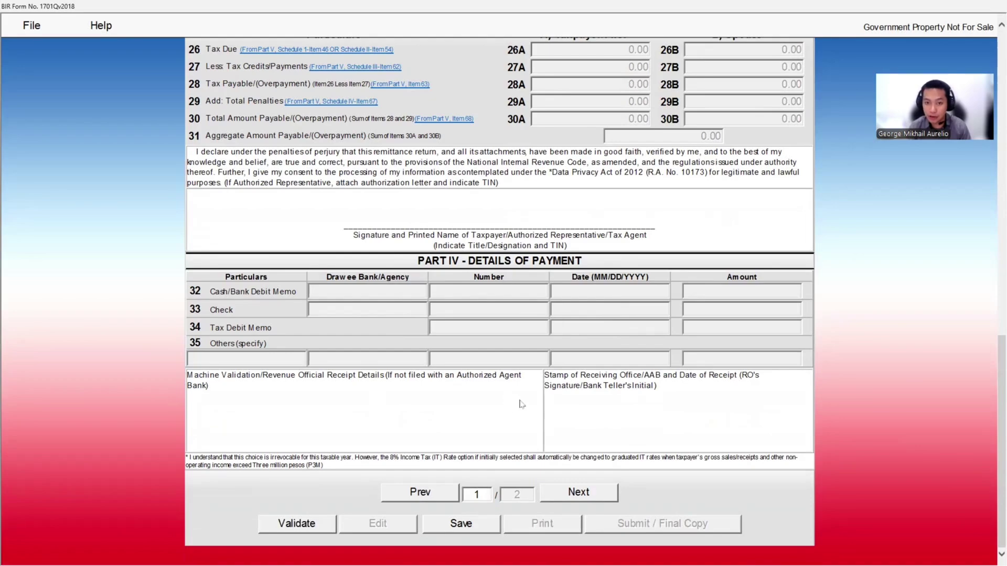
pyautogui.click(582, 497)
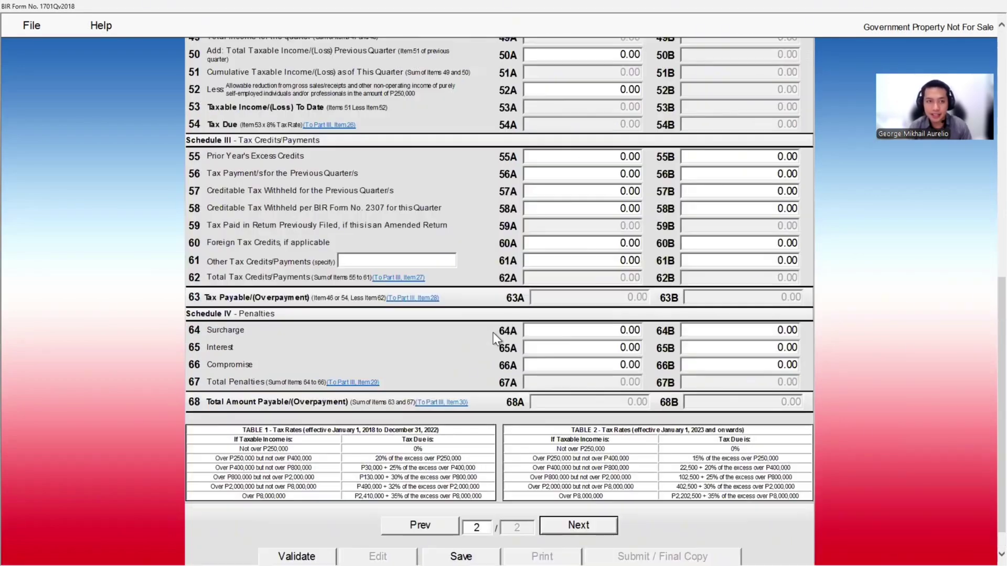
# Check the third-quarter income total in cell I14 of the income summary spreadsheet
pyautogui.scroll(3, 232, 120)
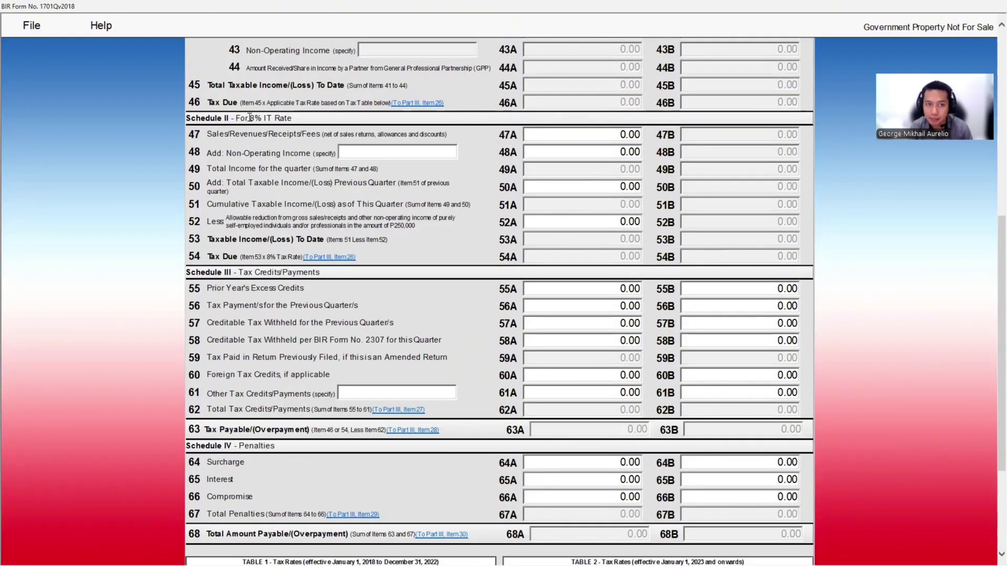
pyautogui.click(616, 136)
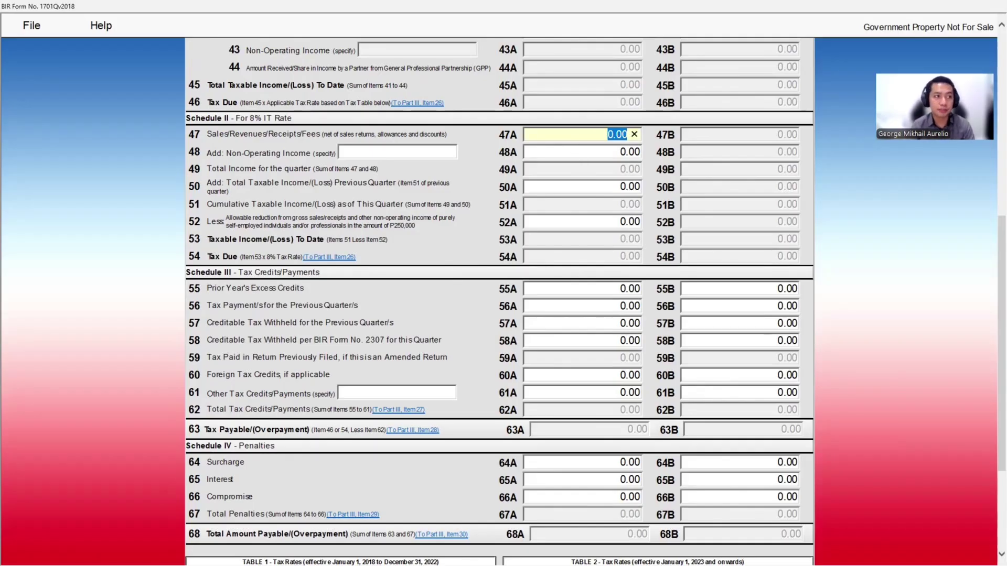
pyautogui.hotkey('alt', 'Tab')
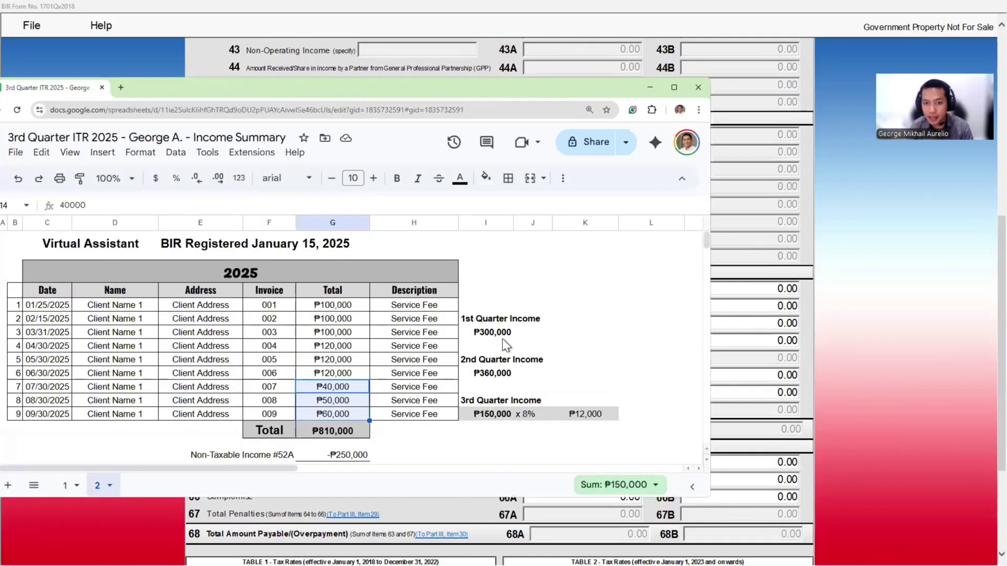
pyautogui.press('super+Up')
pyautogui.click(519, 339)
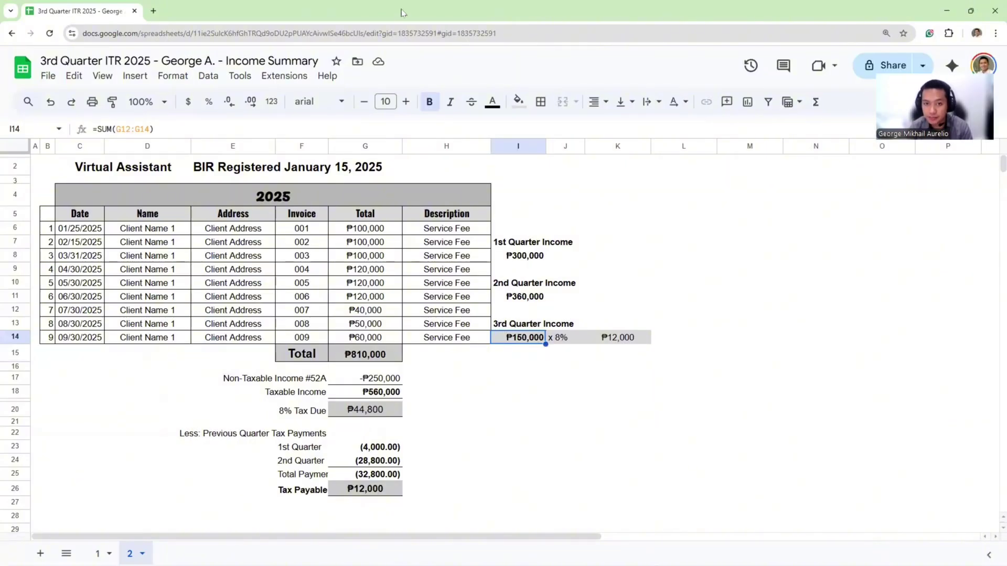
pyautogui.hotkey('alt', 'Tab')
# Enter 150,000 sales in item 47A and leave non-operating income 48A at 0.00
pyautogui.click(609, 134)
pyautogui.write('150000')
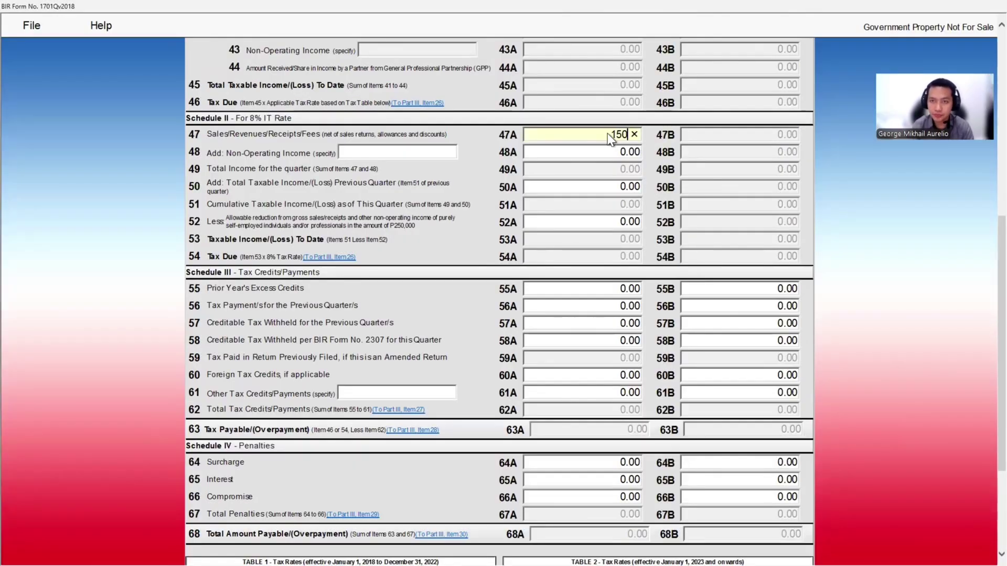
pyautogui.press('Tab')
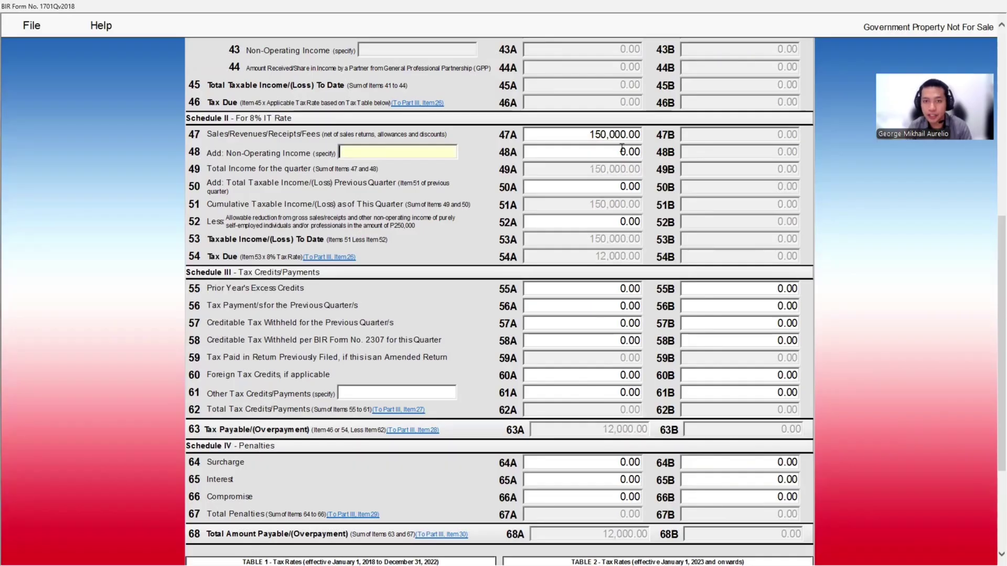
pyautogui.click(621, 151)
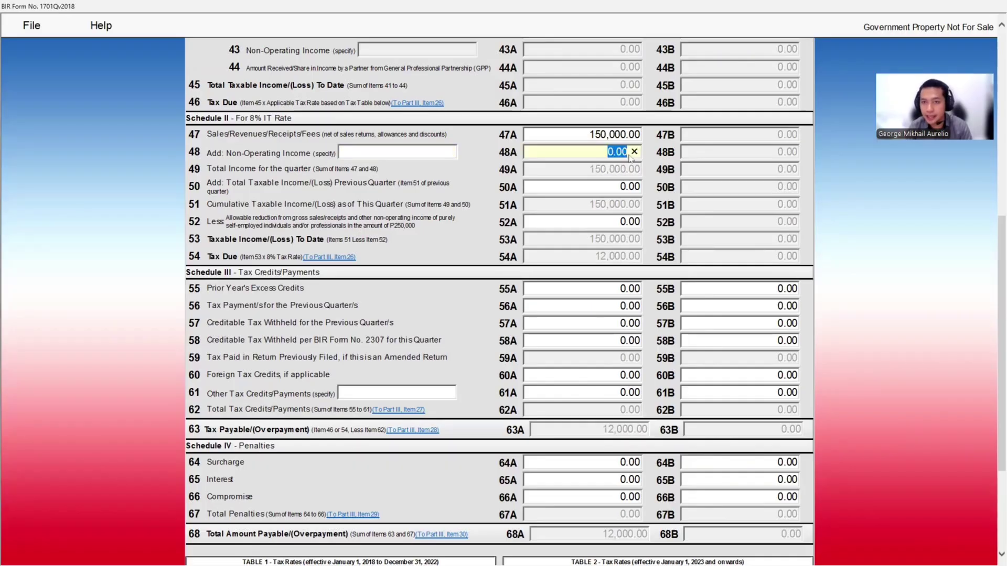
pyautogui.click(608, 172)
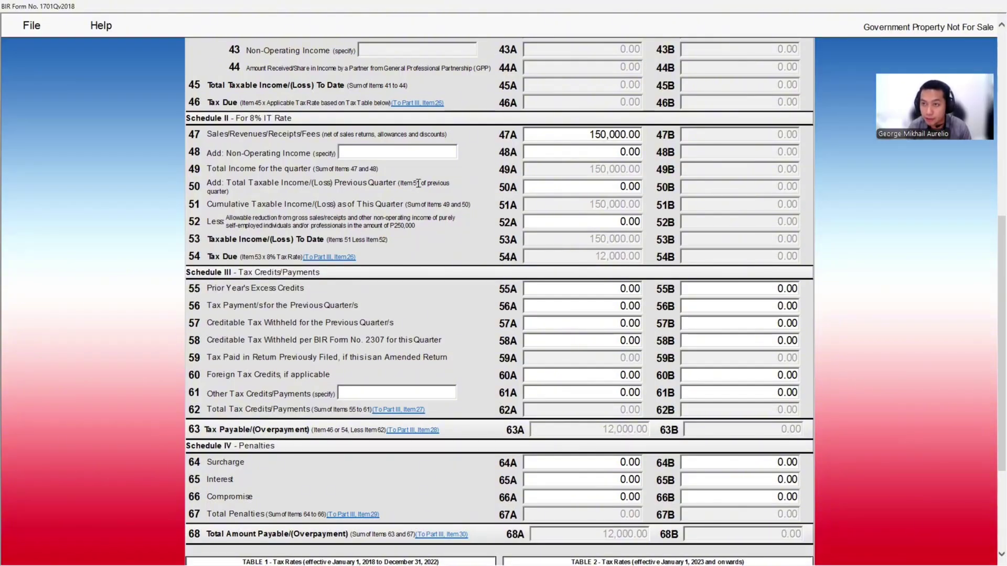
# Find the 2nd Quarter 2025 return's 660,000.00 cumulative taxable income in Schedule II item 51A
pyautogui.hotkey('alt', 'Tab')
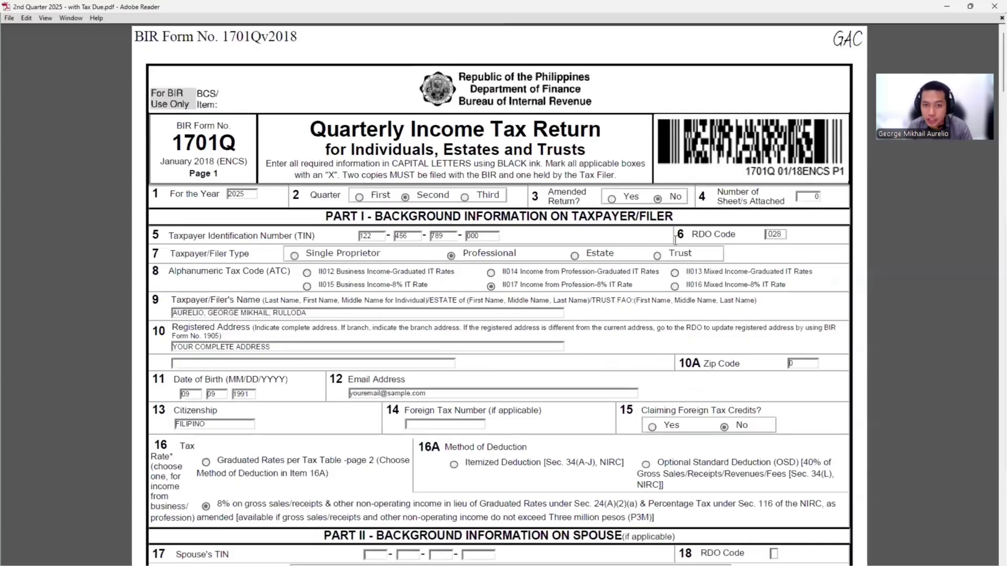
pyautogui.scroll(-2, 875, 146)
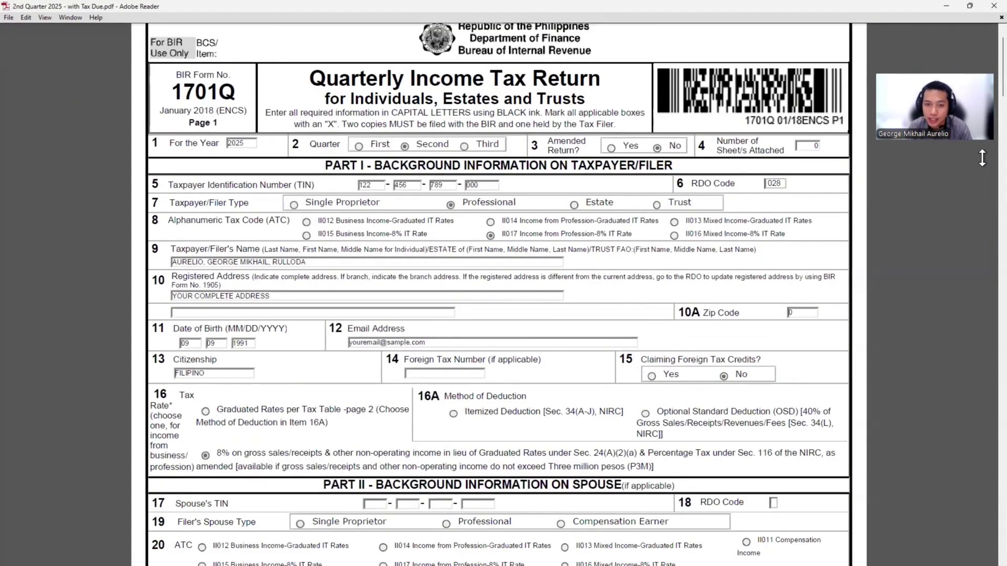
pyautogui.scroll(-10, 983, 157)
pyautogui.scroll(-15, 561, 290)
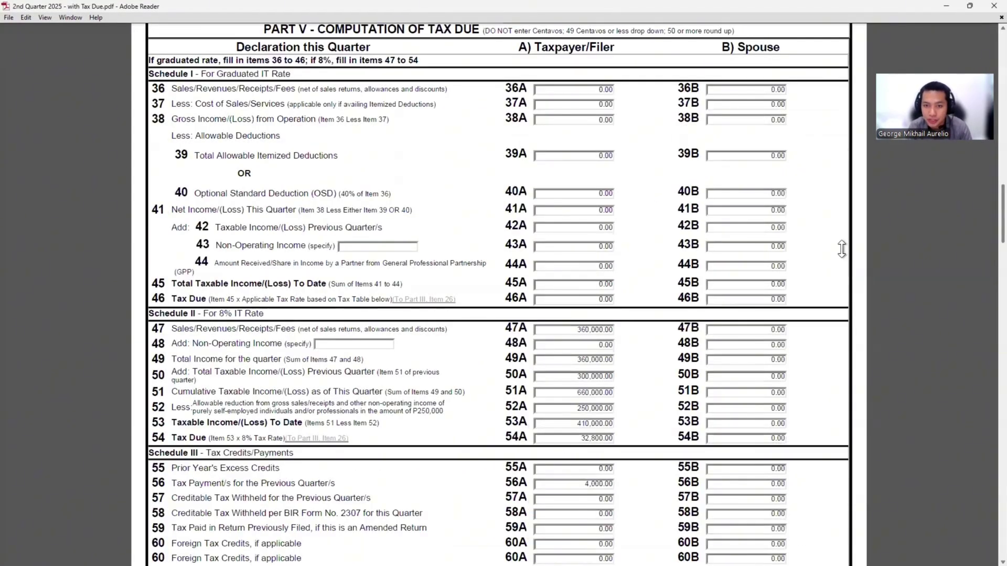
pyautogui.scroll(-5, 561, 290)
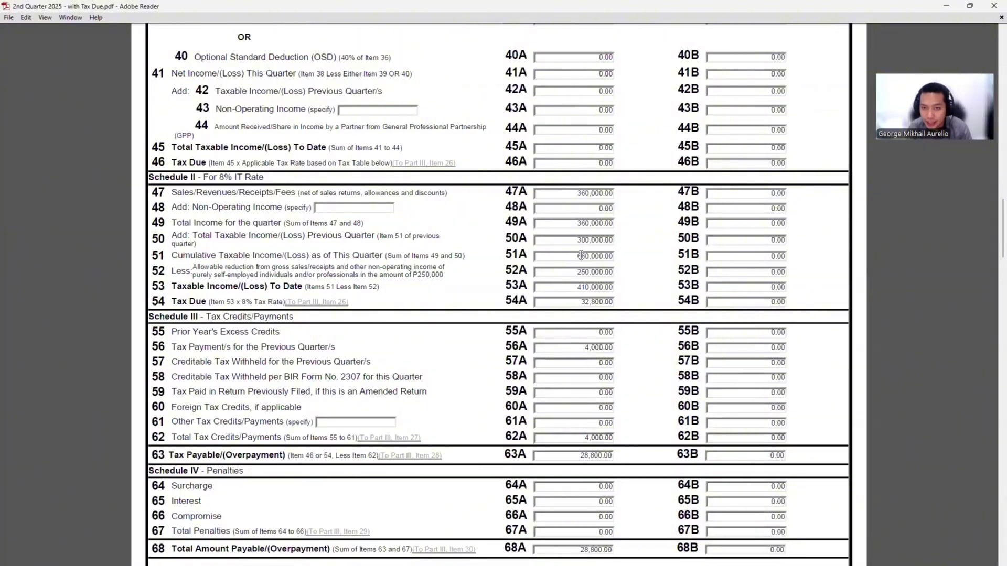
pyautogui.click(584, 251)
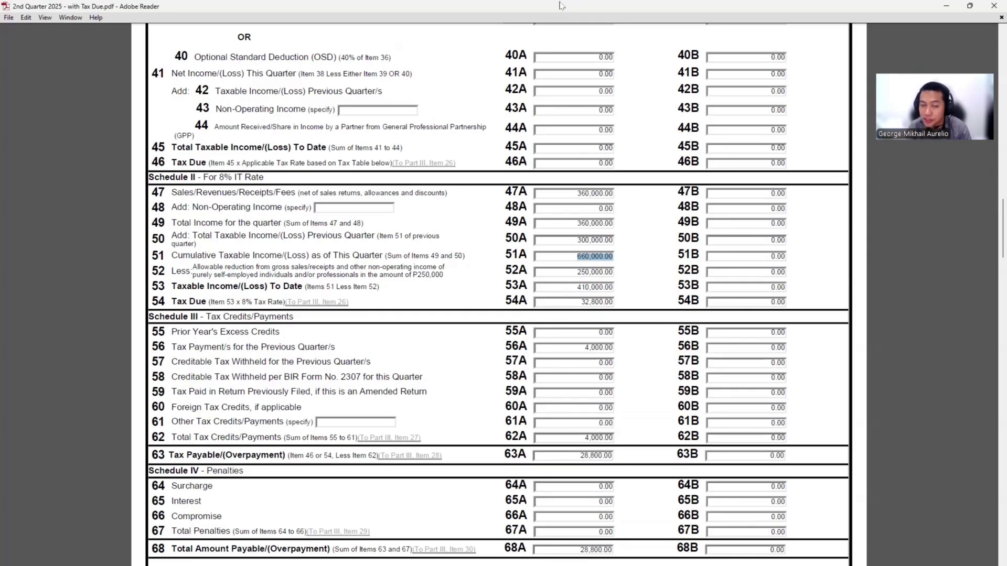
# Enter 660,000 as previous quarters' taxable income in item 50A
pyautogui.hotkey('alt', 'Tab')
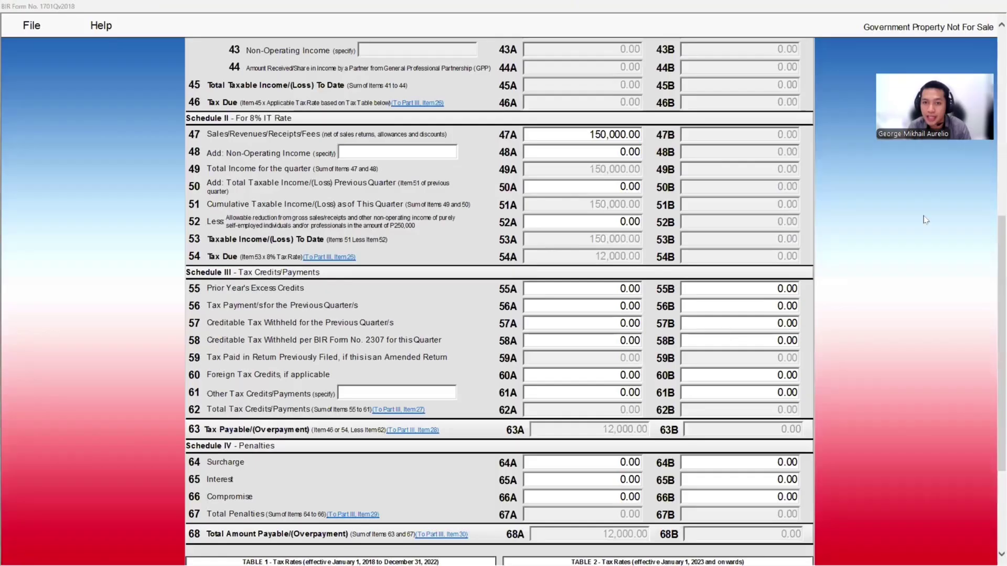
pyautogui.click(594, 189)
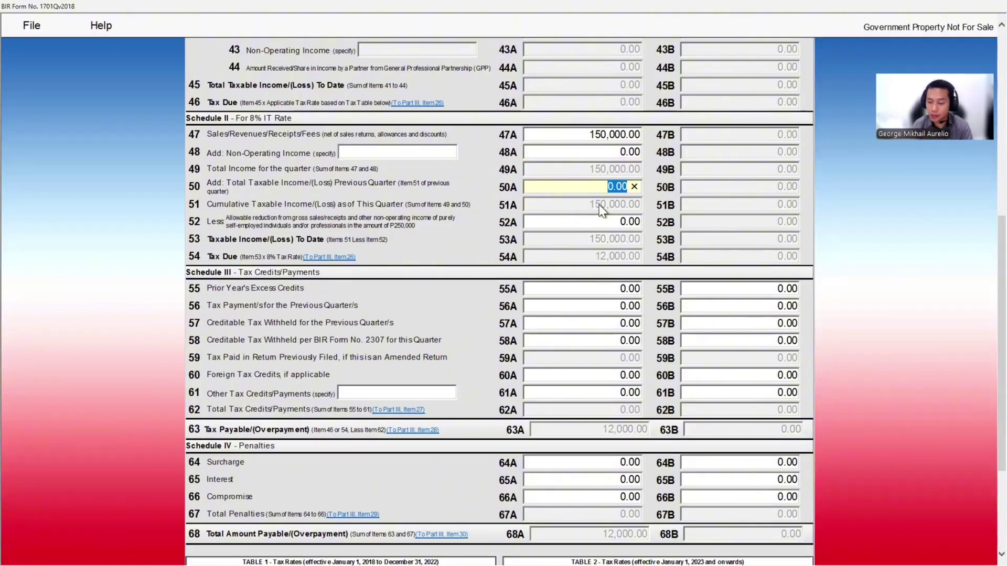
pyautogui.write('660000')
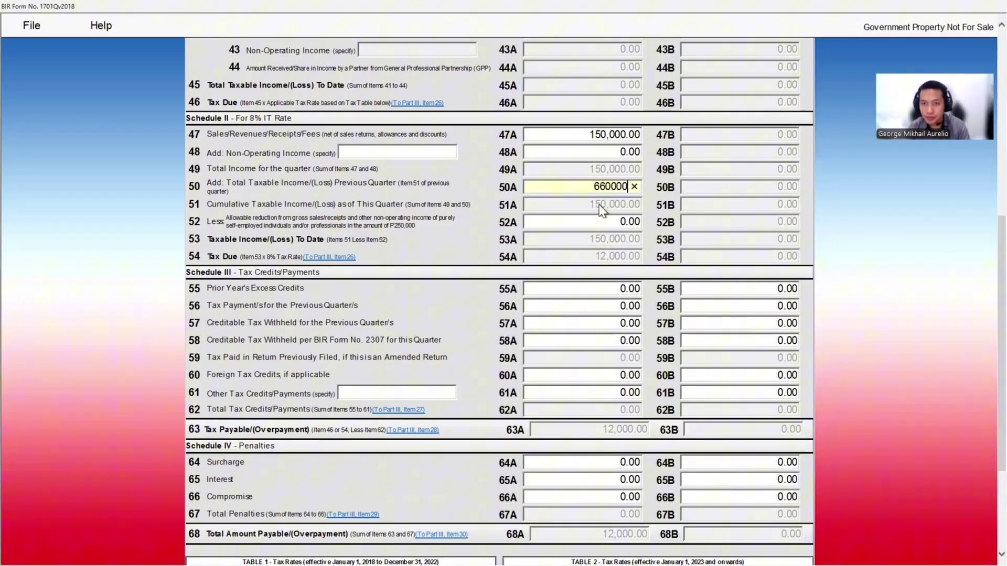
pyautogui.press('Tab')
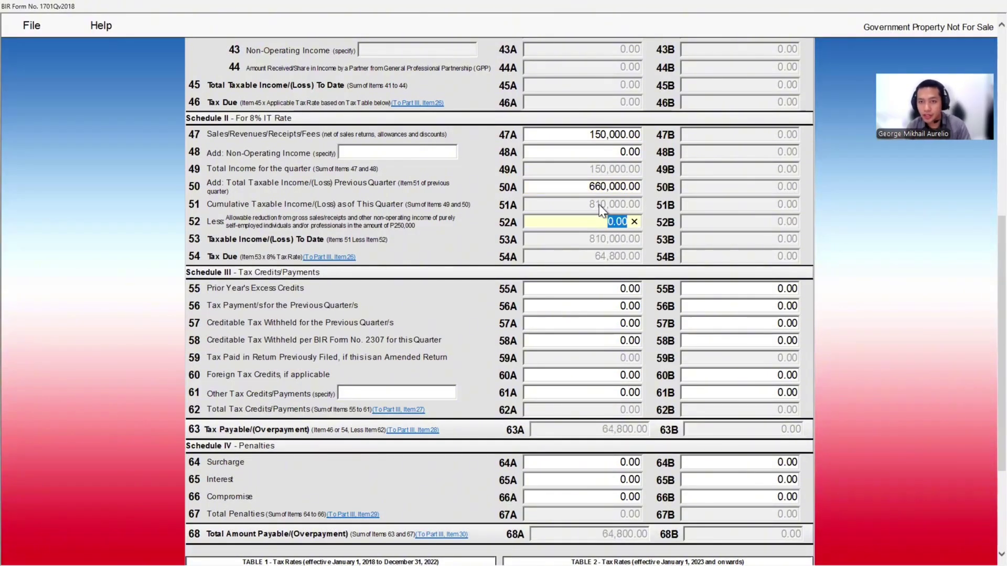
pyautogui.click(602, 210)
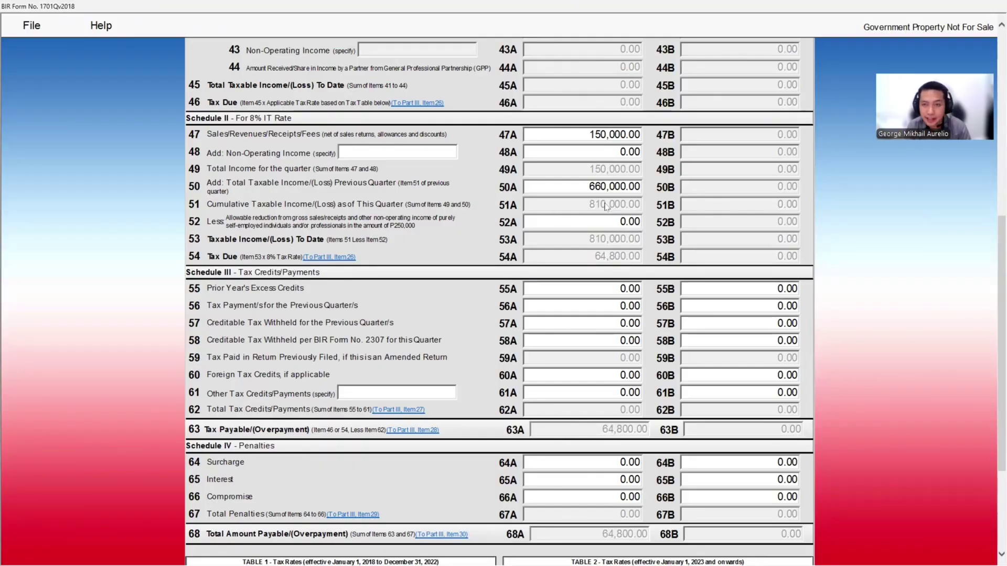
# Enter a 250,000 allowable reduction in item 52A, then select prior-quarter payments field 56A
pyautogui.click(606, 222)
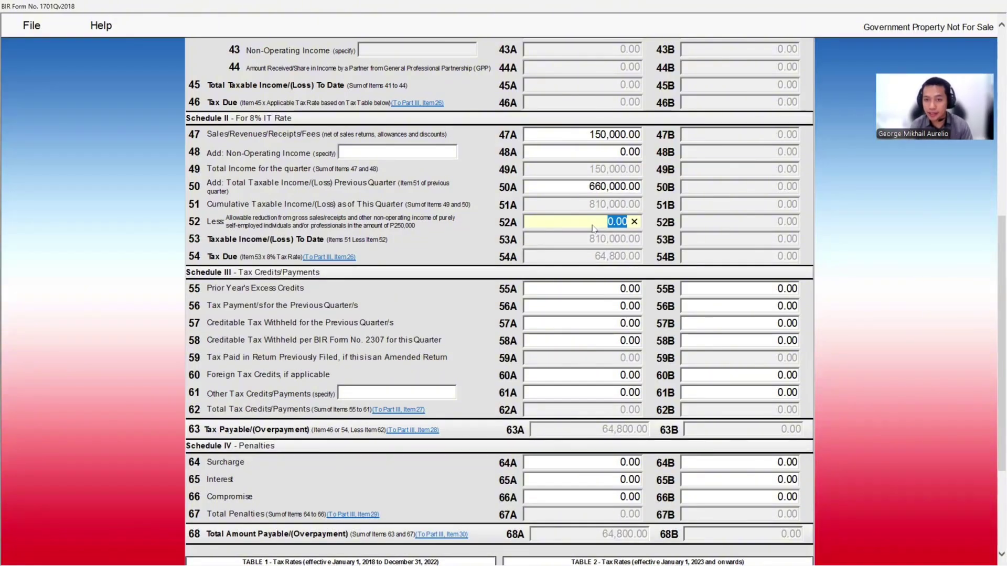
pyautogui.write('250000')
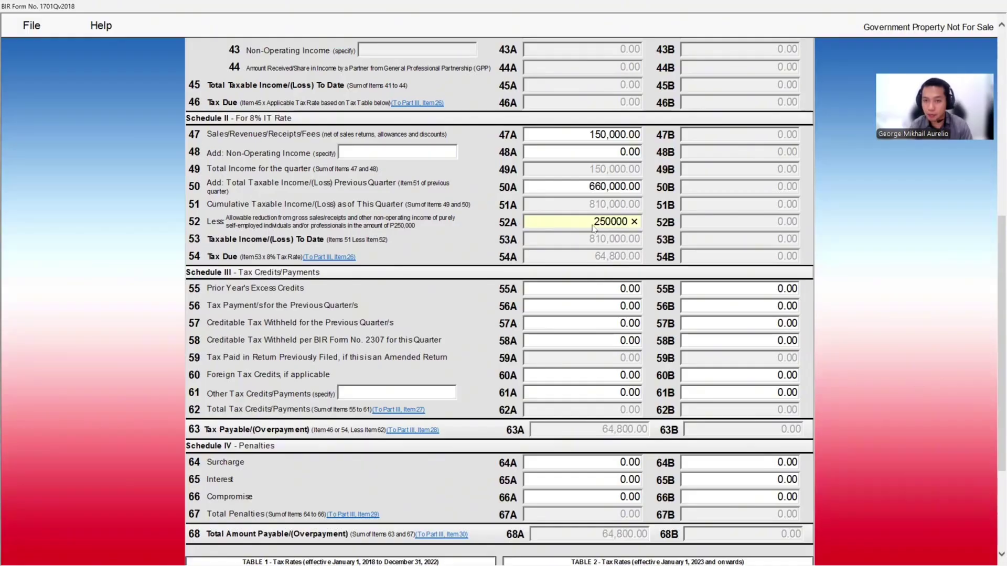
pyautogui.press('Tab')
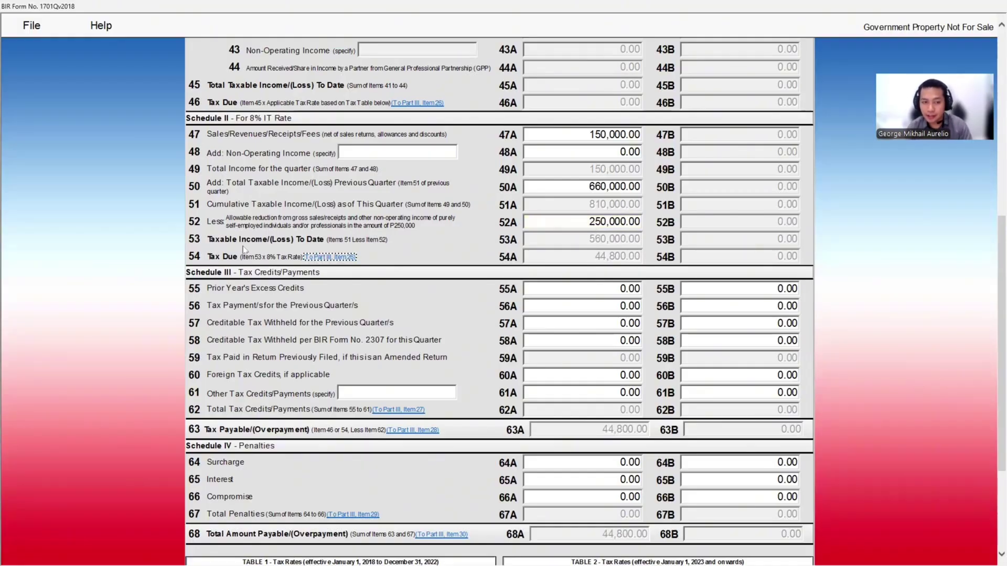
pyautogui.click(243, 236)
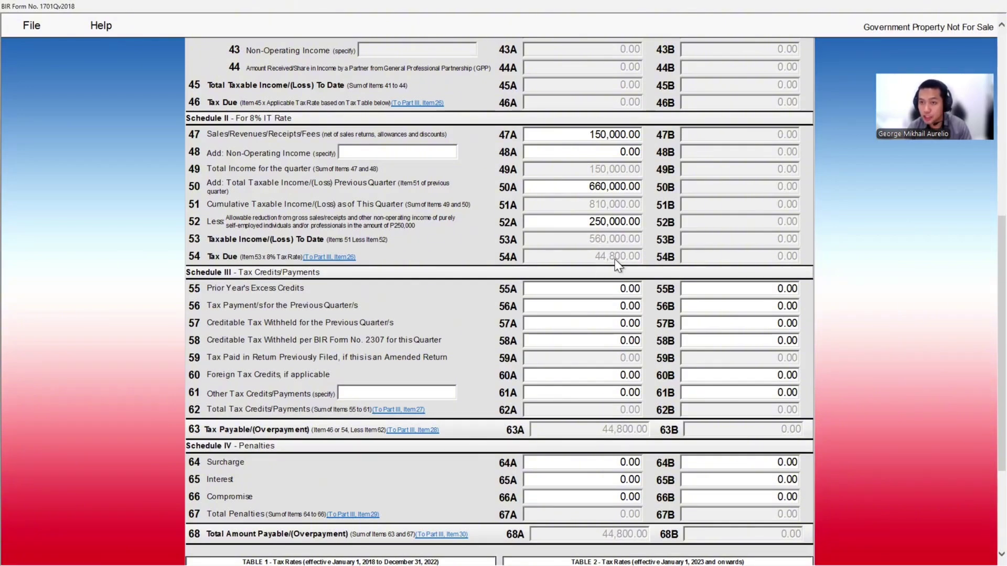
pyautogui.scroll(-3, 617, 262)
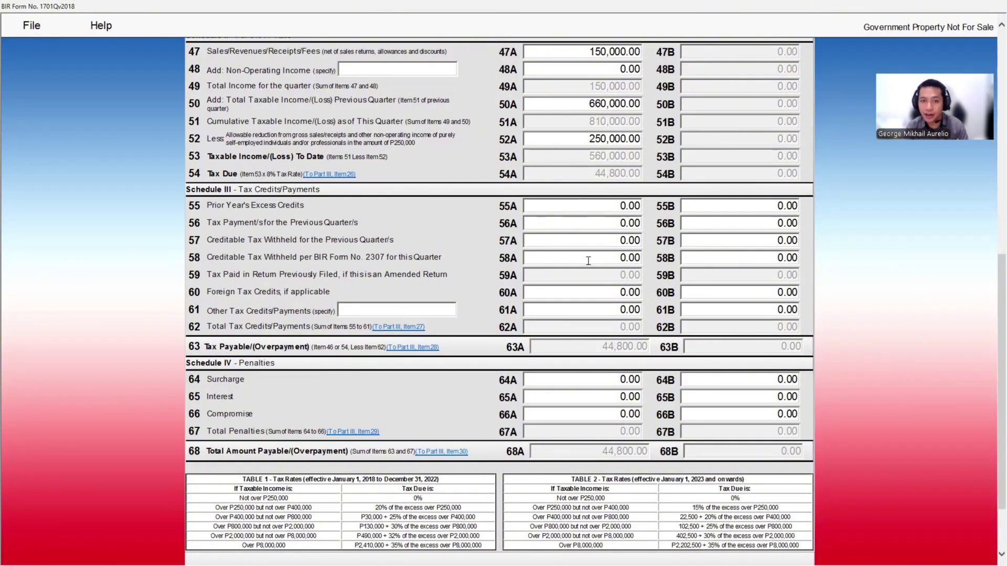
pyautogui.click(627, 221)
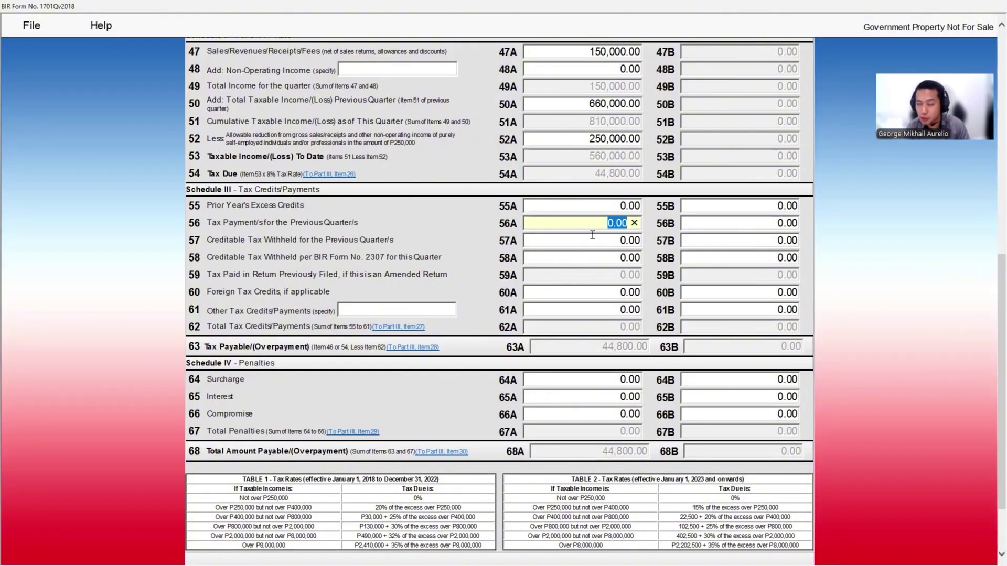
pyautogui.click(614, 224)
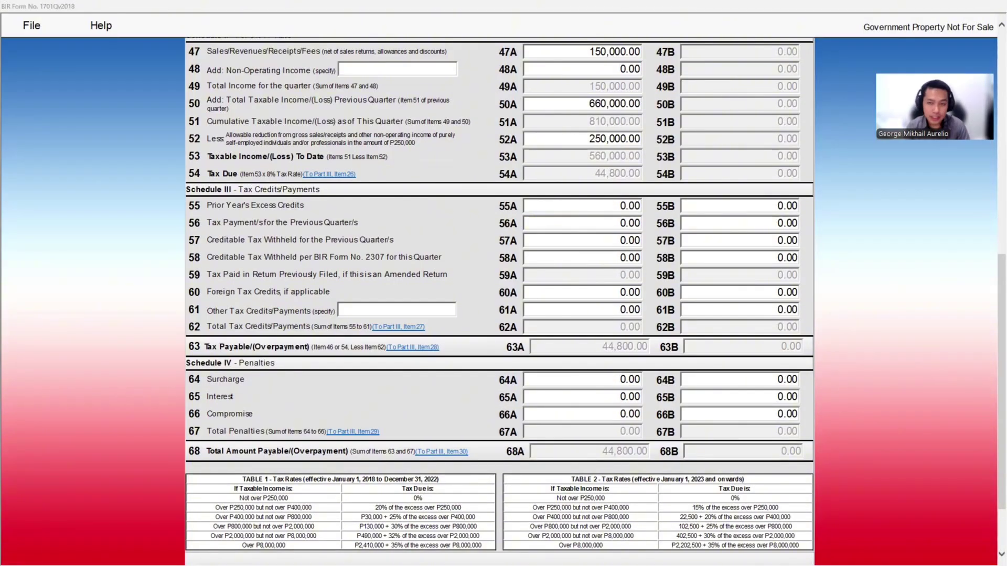
pyautogui.hotkey('alt', 'Tab')
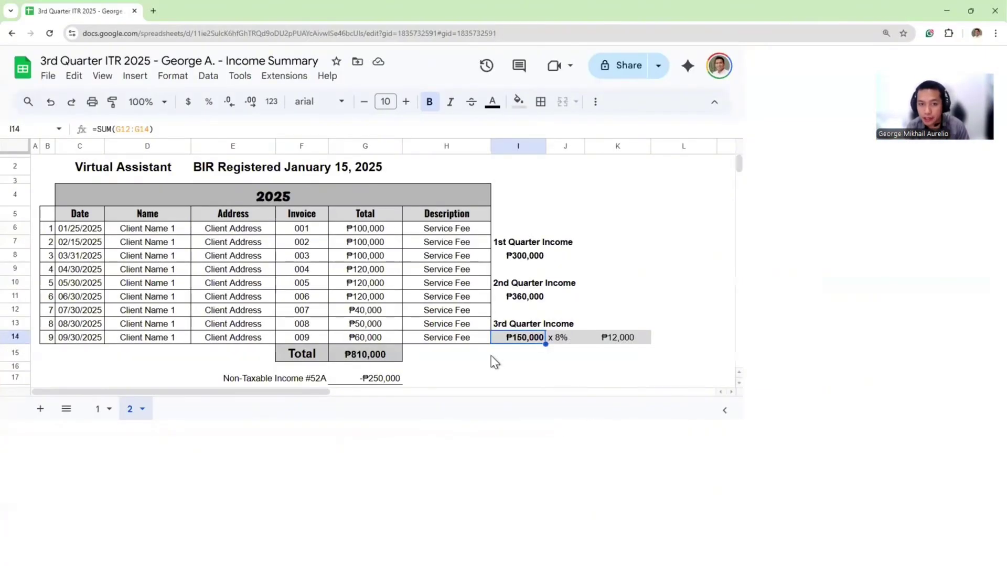
# Check the 1st and 2nd quarter tax payments in G23–G25 totalling 32,800.00
pyautogui.scroll(-1, 475, 350)
pyautogui.click(475, 343)
pyautogui.click(388, 346)
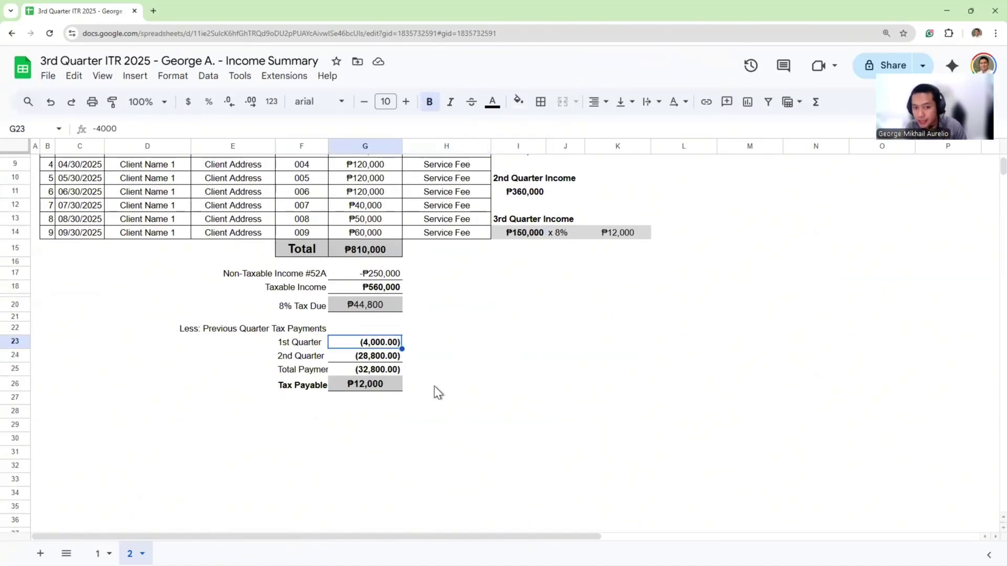
pyautogui.click(368, 360)
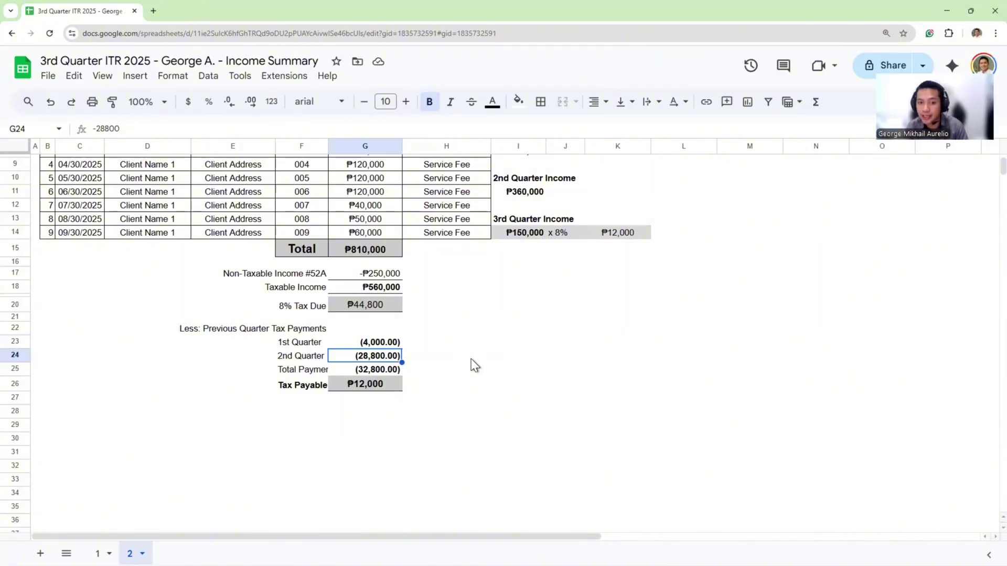
pyautogui.click(388, 373)
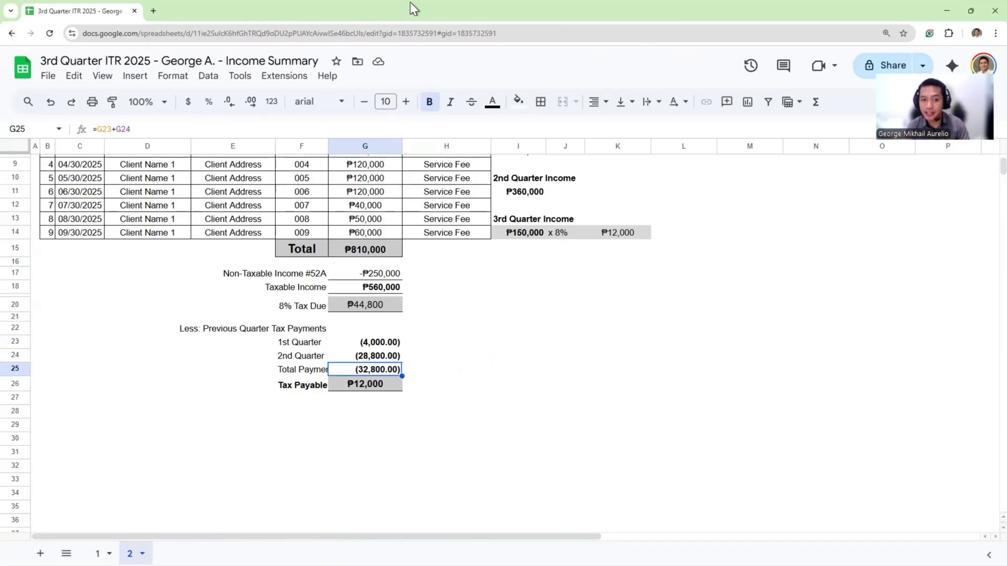
pyautogui.hotkey('alt', 'Tab')
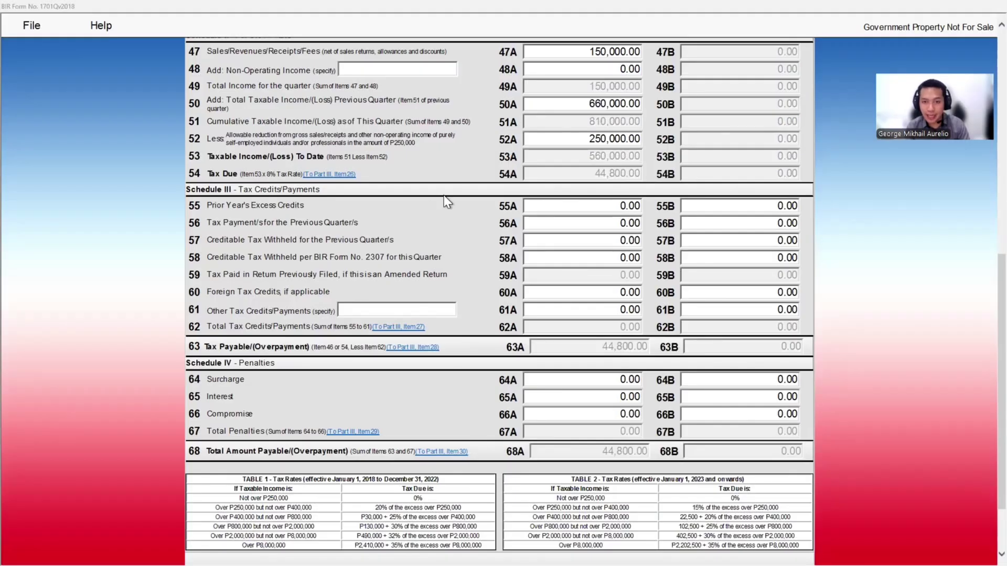
# Enter 32,800 prior-quarter payments in item 56A, leaving 56B at zero, for 12,000 payable
pyautogui.click(628, 227)
pyautogui.write('32800')
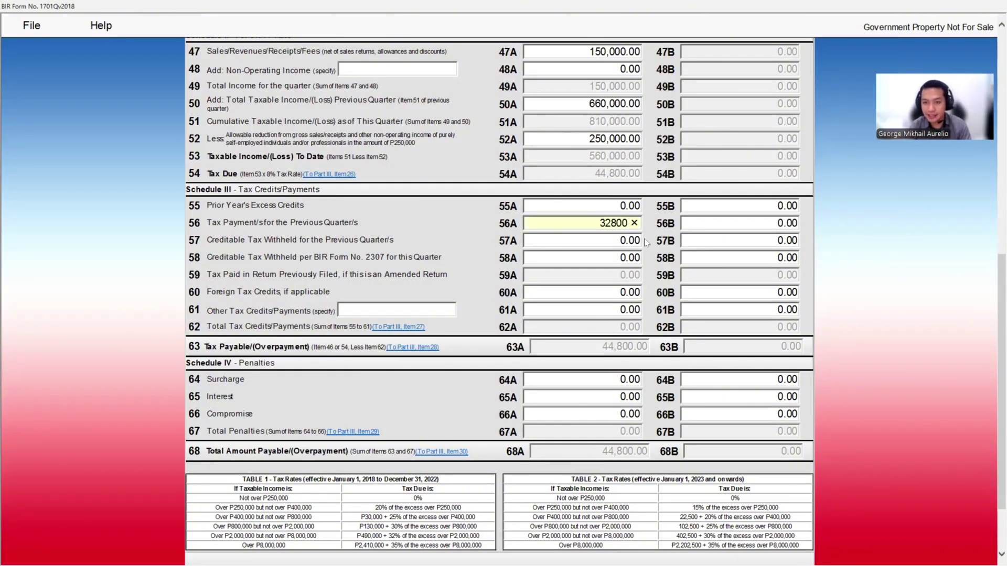
pyautogui.press('Tab')
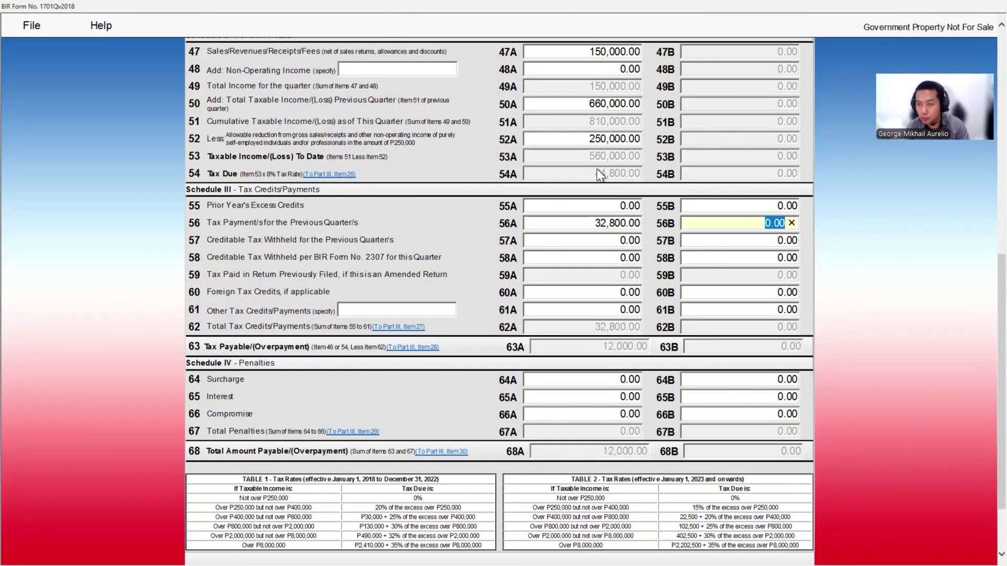
pyautogui.scroll(-3, 624, 304)
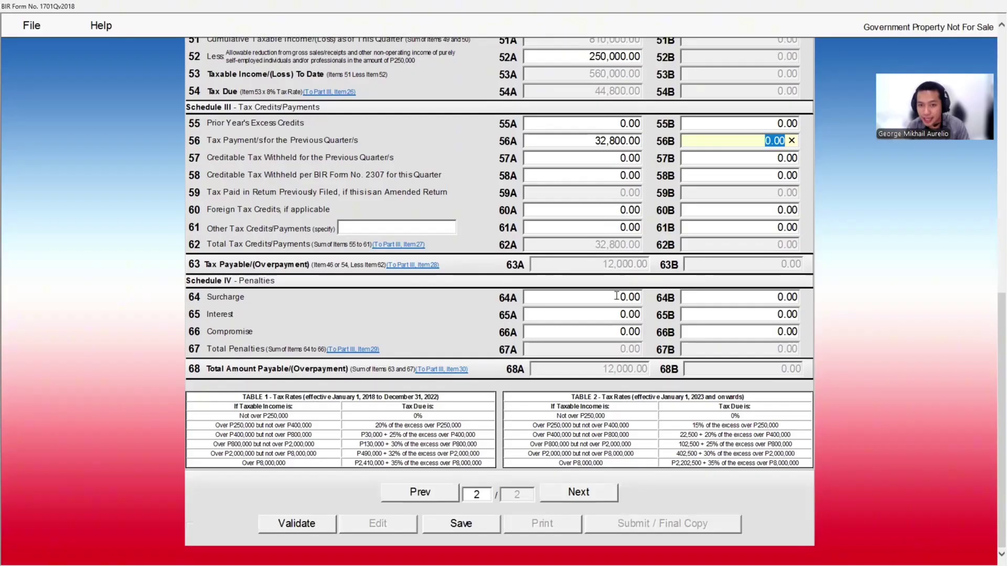
pyautogui.click(622, 270)
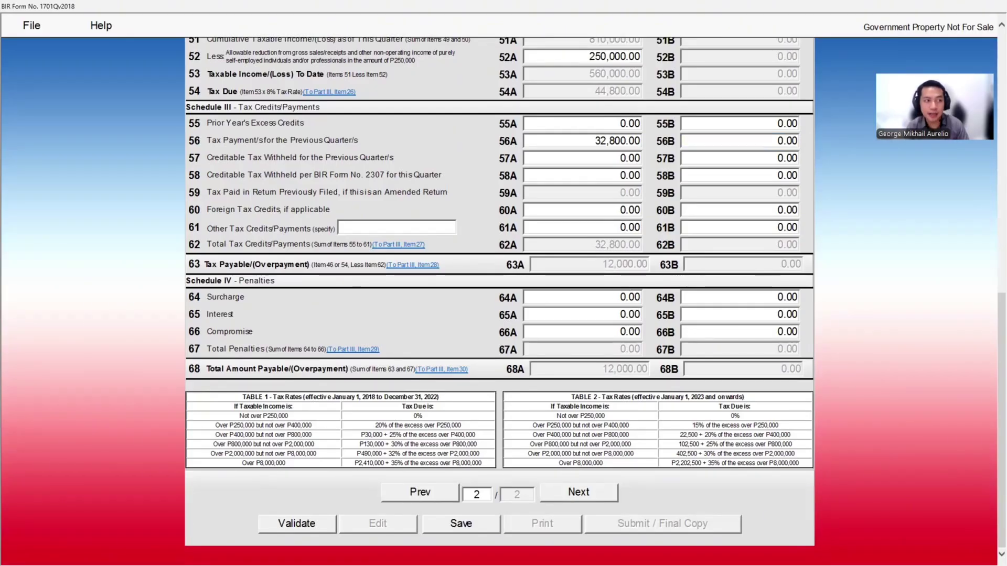
pyautogui.hotkey('alt', 'Tab')
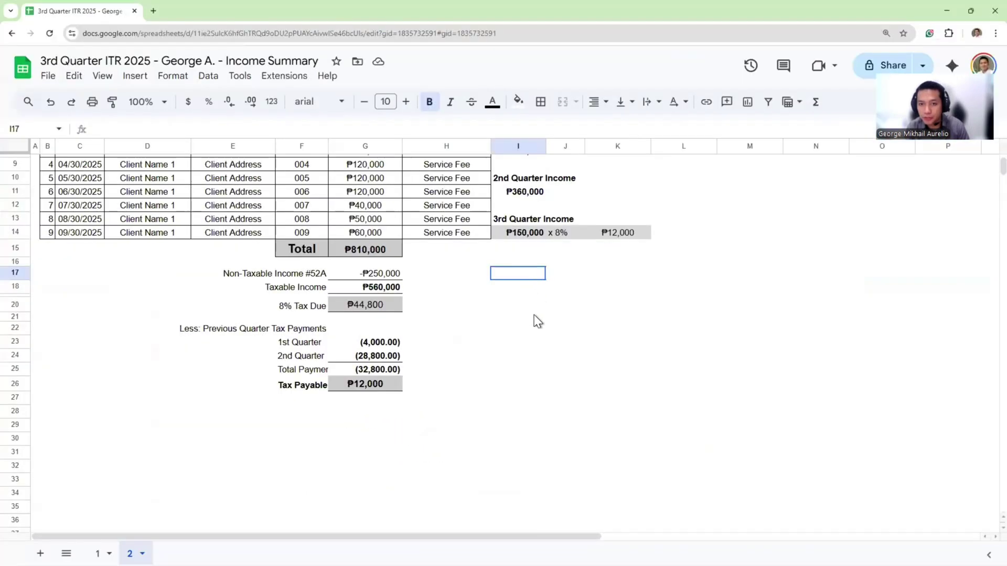
pyautogui.scroll(3, 534, 315)
pyautogui.scroll(-1, 458, 361)
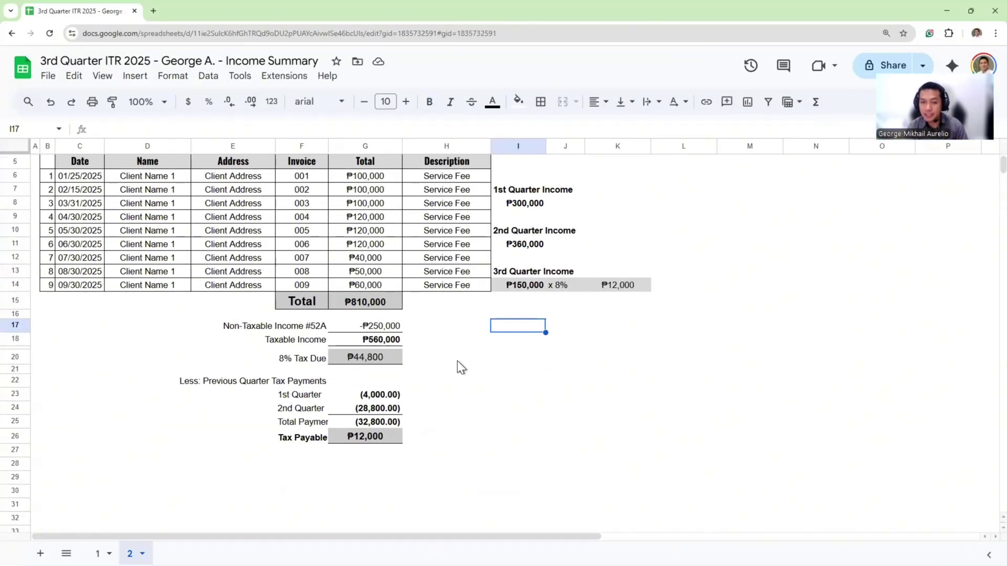
pyautogui.scroll(1, 420, 352)
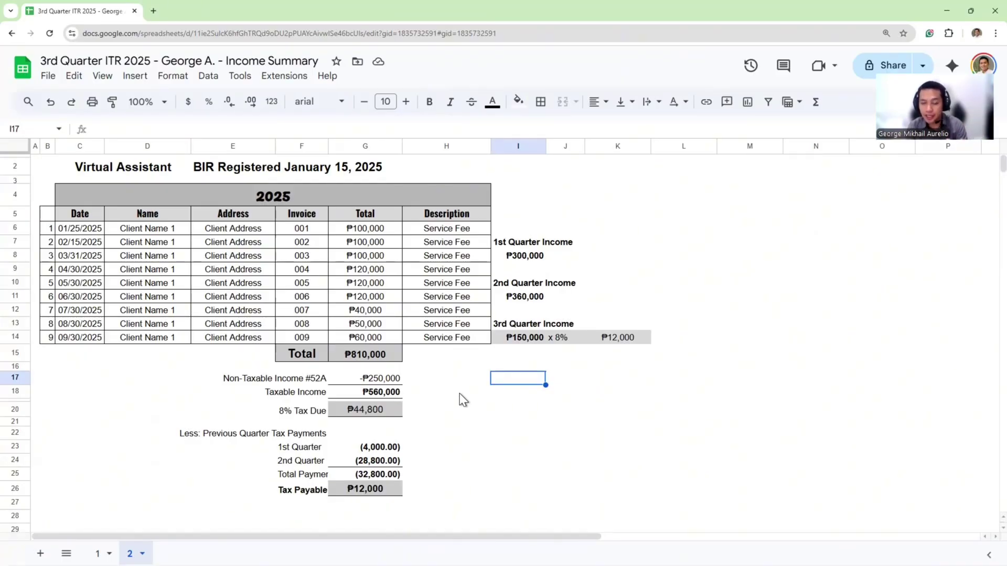
pyautogui.click(526, 311)
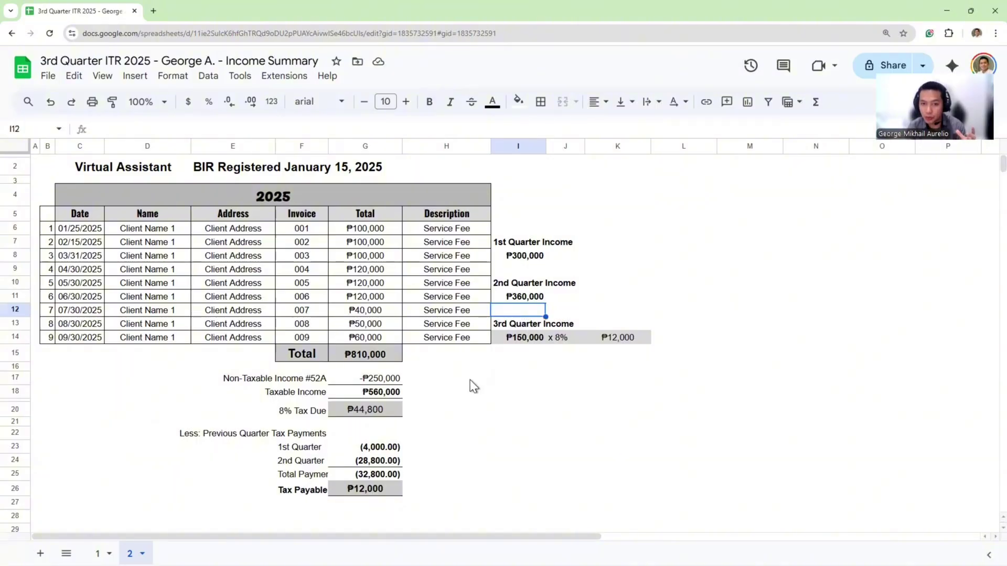
pyautogui.click(506, 368)
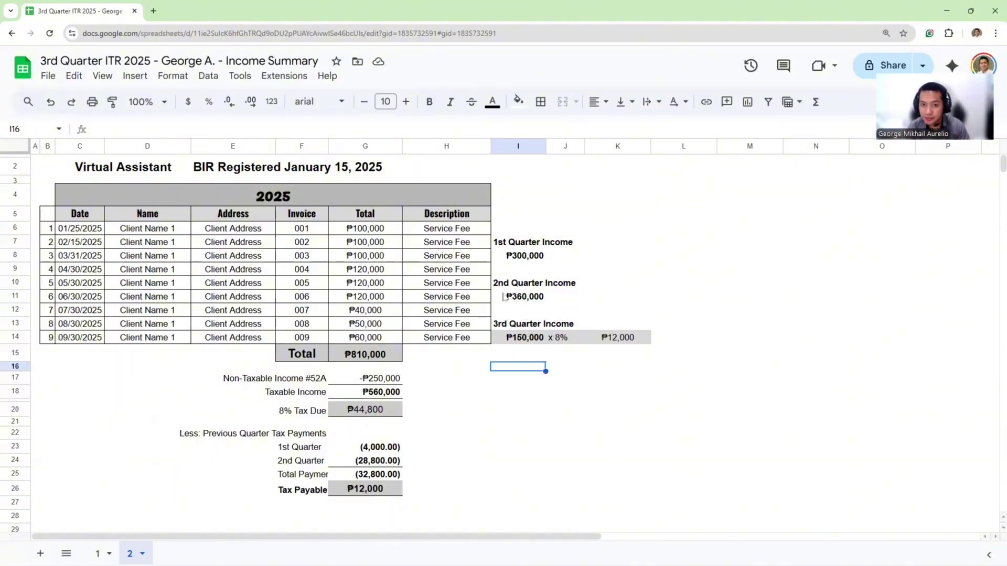
pyautogui.moveTo(370, 314); pyautogui.dragTo(377, 337)
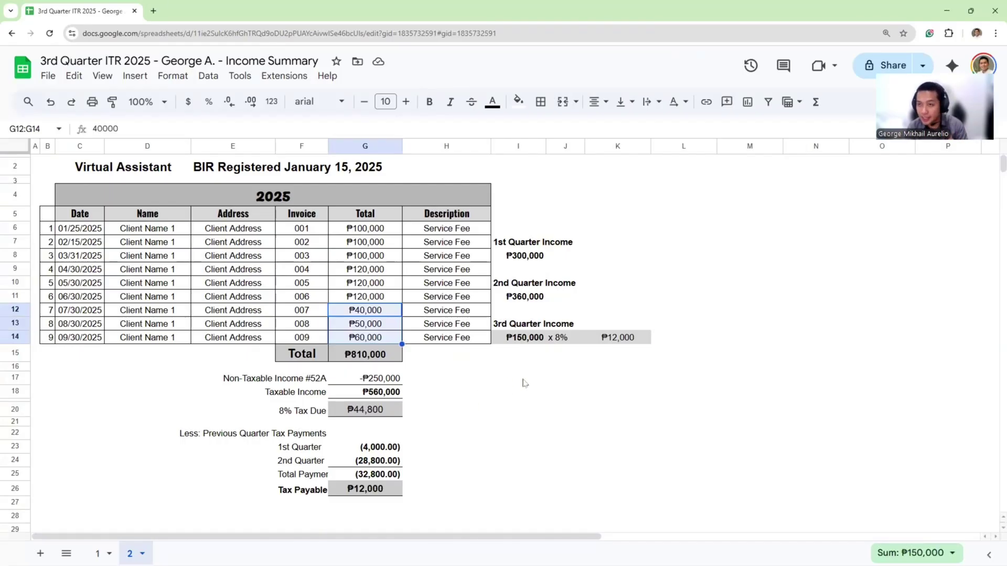
pyautogui.click(554, 342)
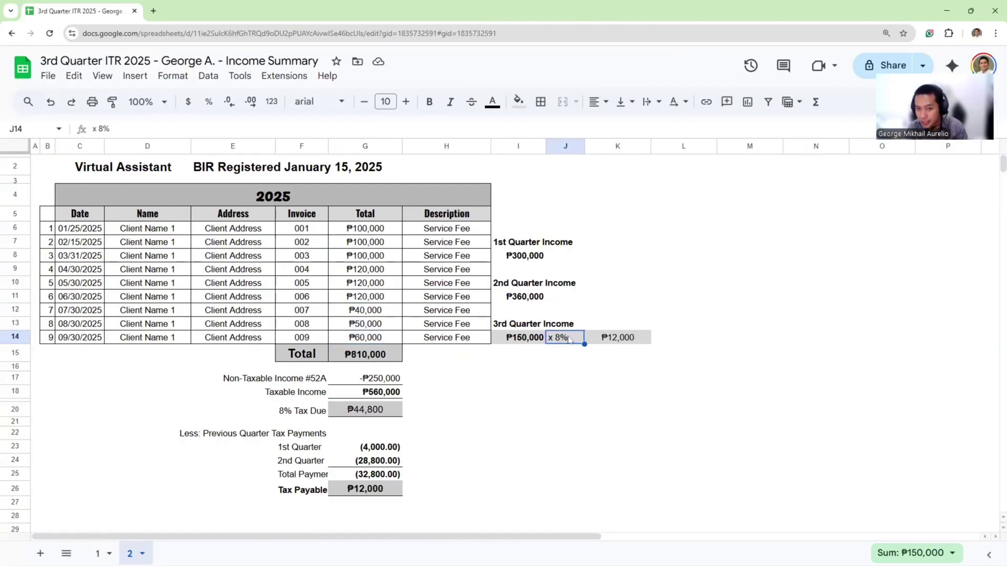
pyautogui.click(627, 340)
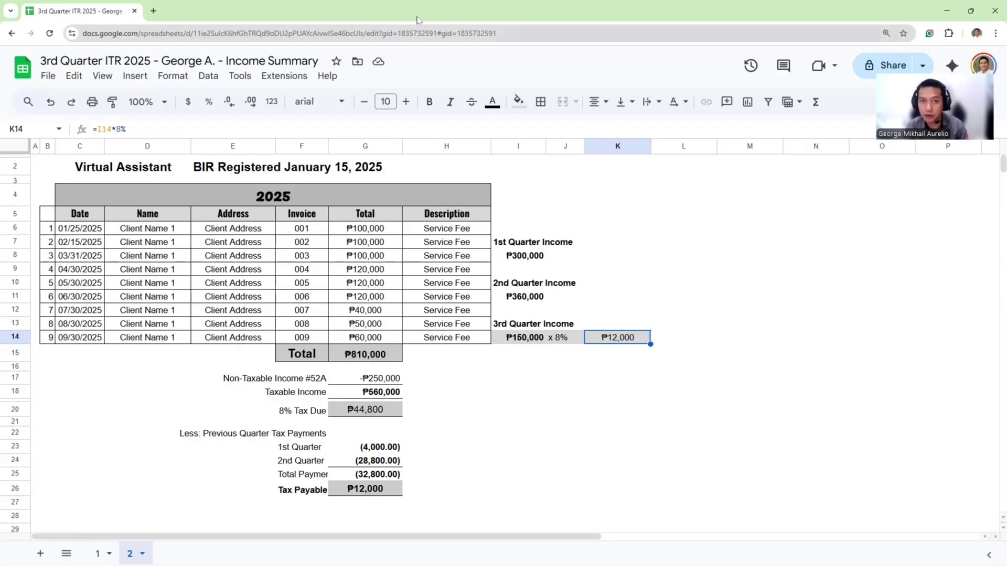
pyautogui.click(616, 423)
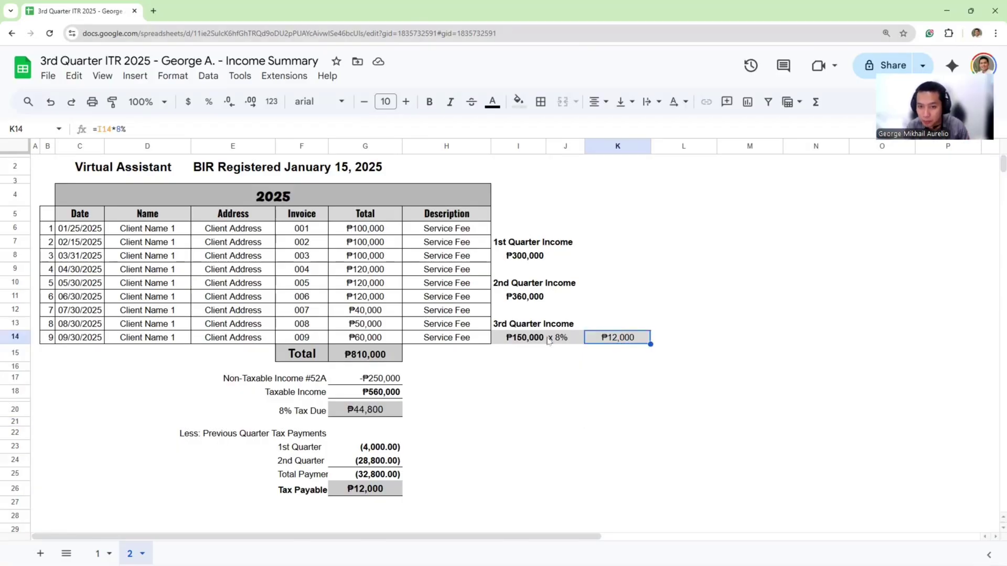
pyautogui.click(523, 339)
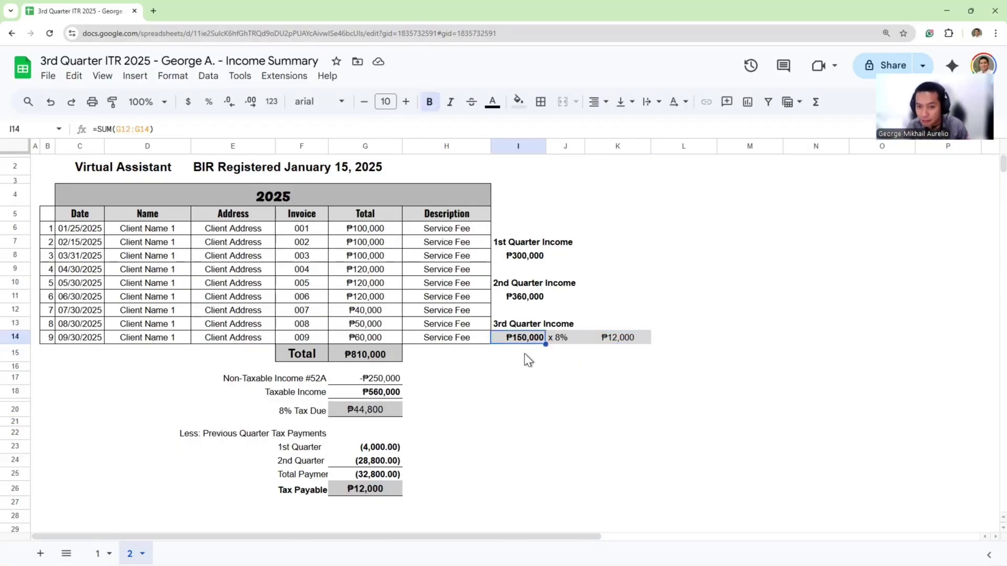
pyautogui.click(611, 341)
# Validate the completed 1701Q return and dismiss the validation success message
pyautogui.hotkey('alt', 'Tab')
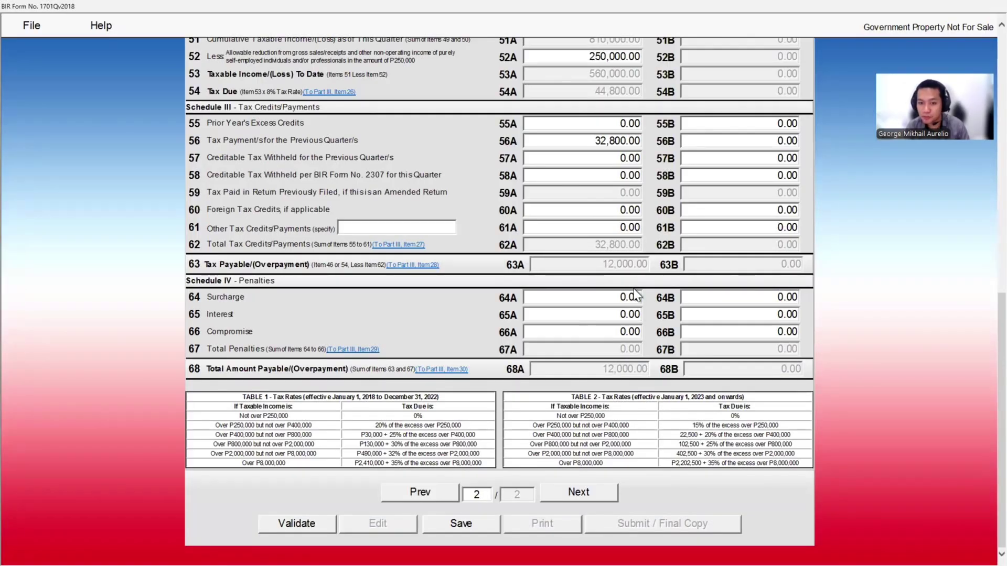
pyautogui.click(315, 524)
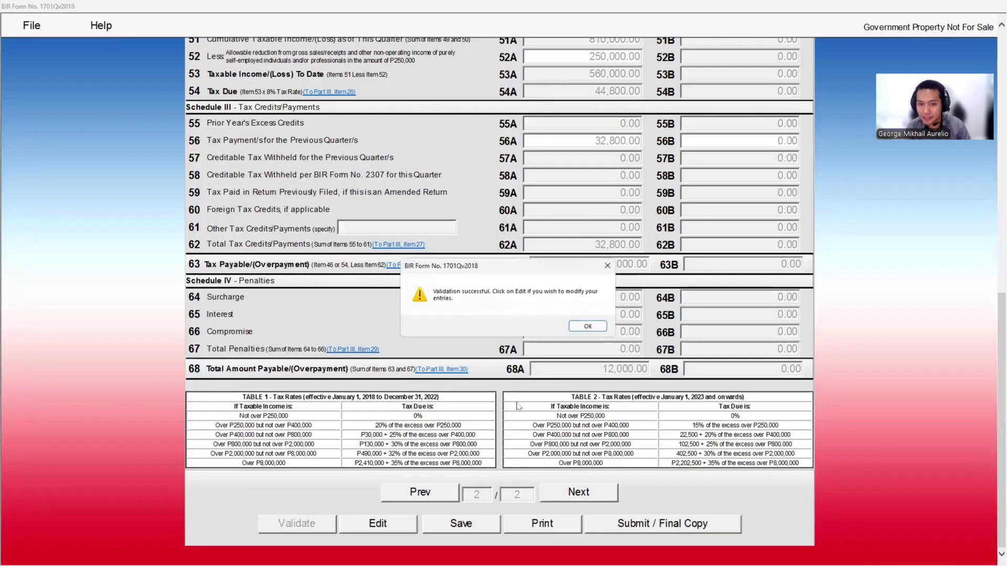
pyautogui.click(599, 328)
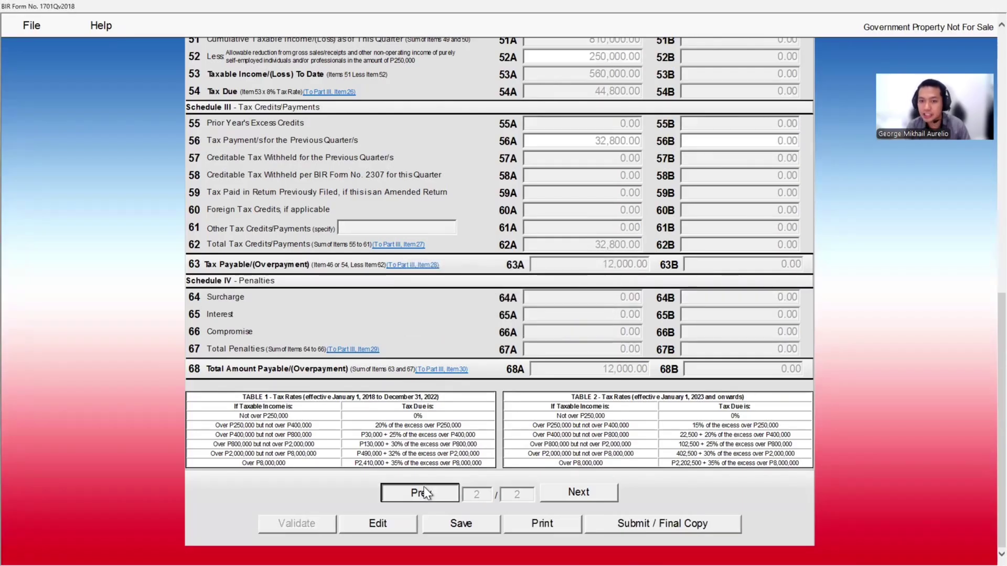
# Go back to page 1 to check the 12,000.00 aggregate payable, then start Submit / Final Copy
pyautogui.click(424, 487)
pyautogui.scroll(10, 597, 426)
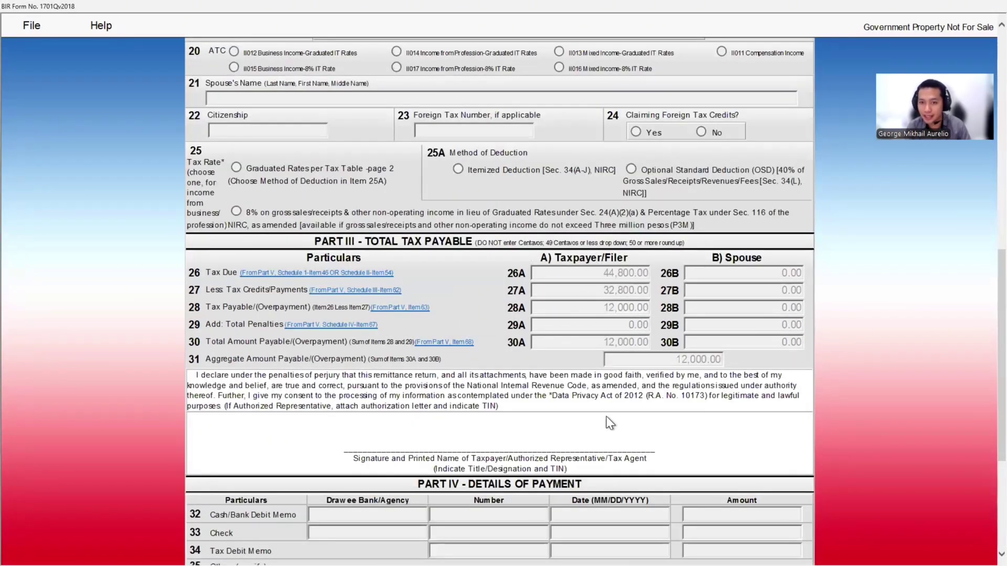
pyautogui.scroll(-3, 622, 403)
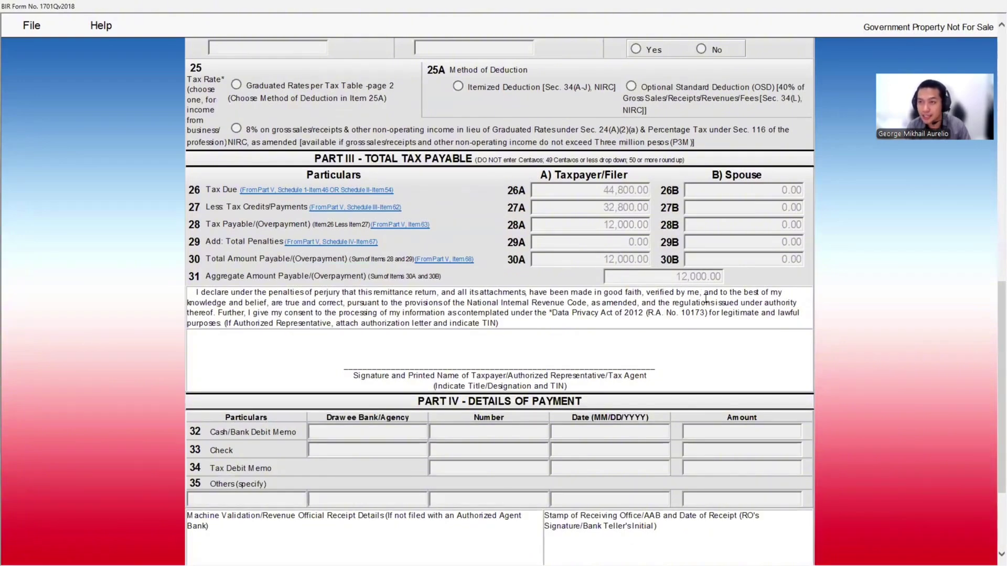
pyautogui.scroll(-2, 595, 472)
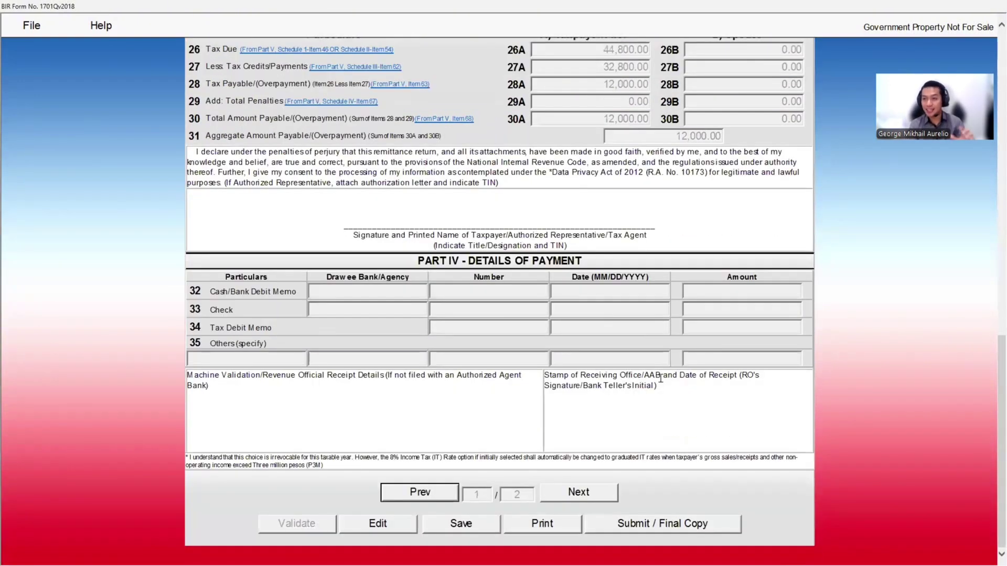
pyautogui.scroll(-2, 660, 494)
pyautogui.click(644, 526)
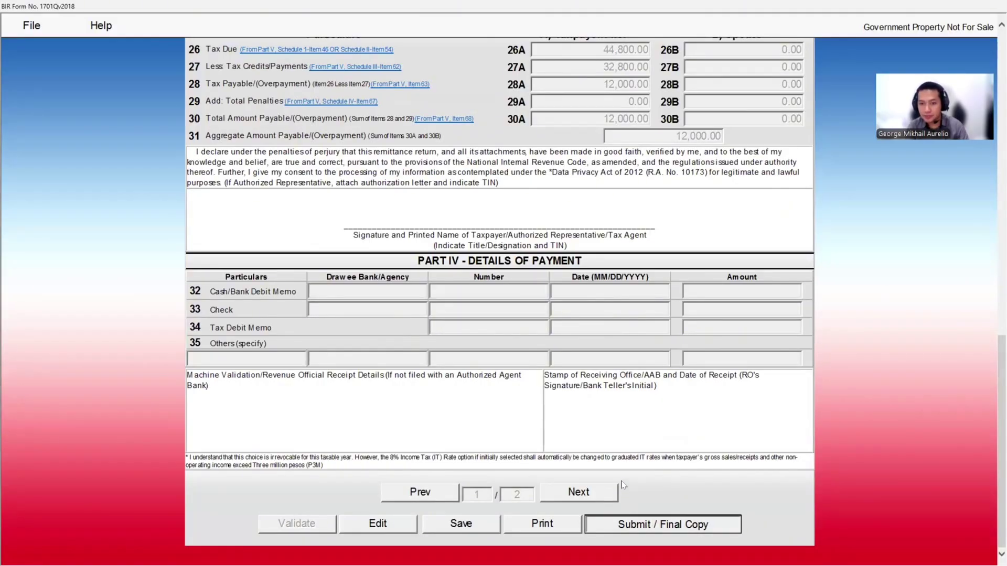
# Confirm the final-copy submission past the terms notice and bring up the submission-messages PDF guide
pyautogui.click(533, 334)
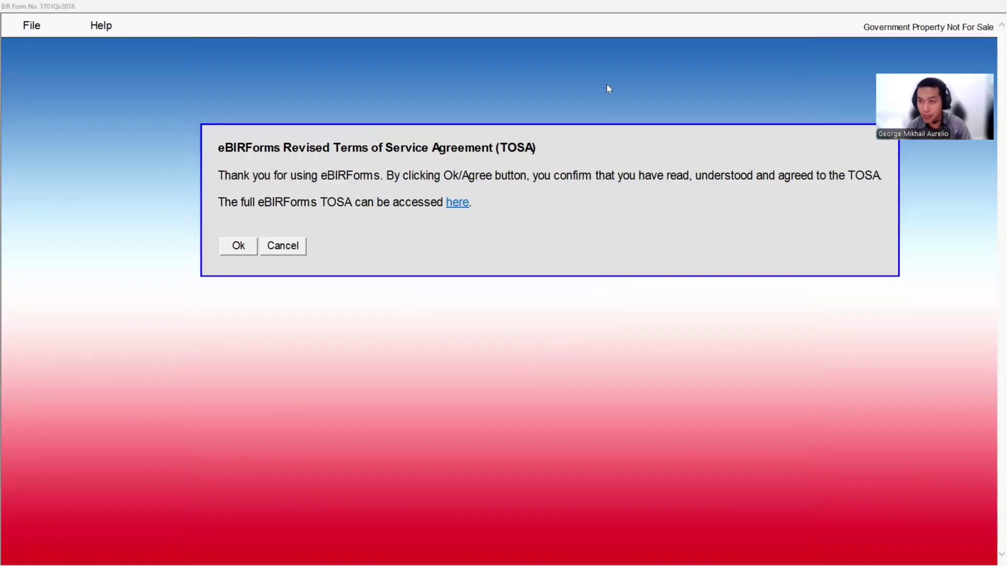
pyautogui.hotkey('alt', 'Tab')
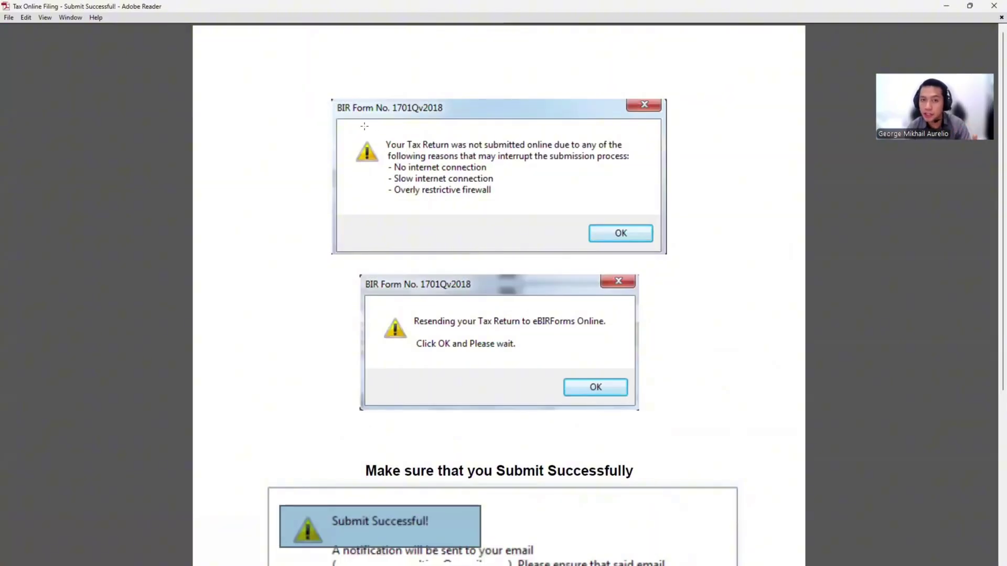
# Snapshot the not-submitted-online warning message in the submission guide
pyautogui.moveTo(364, 127); pyautogui.dragTo(576, 163)
pyautogui.scroll(-1, 561, 182)
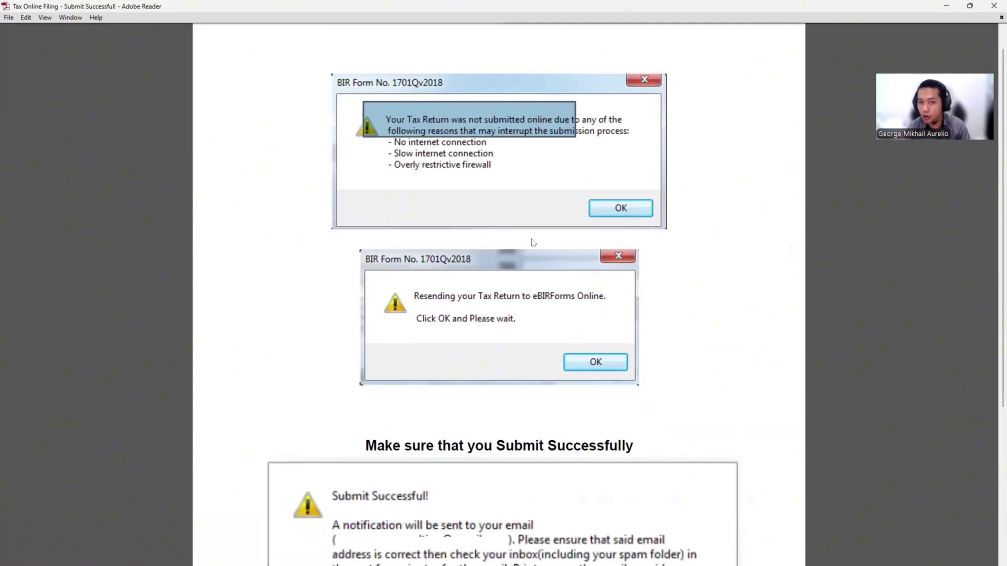
pyautogui.scroll(-1, 516, 227)
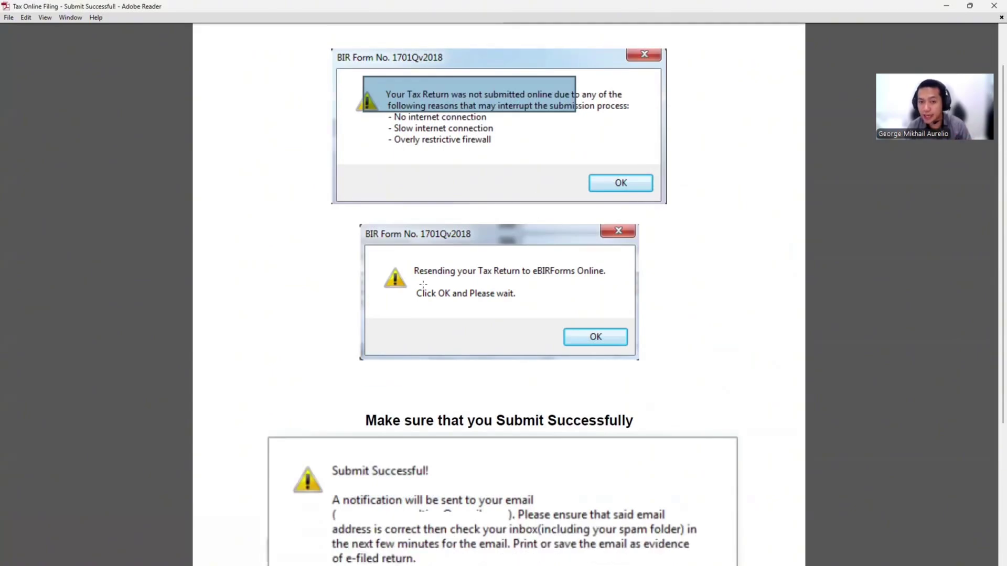
pyautogui.scroll(-5, 414, 265)
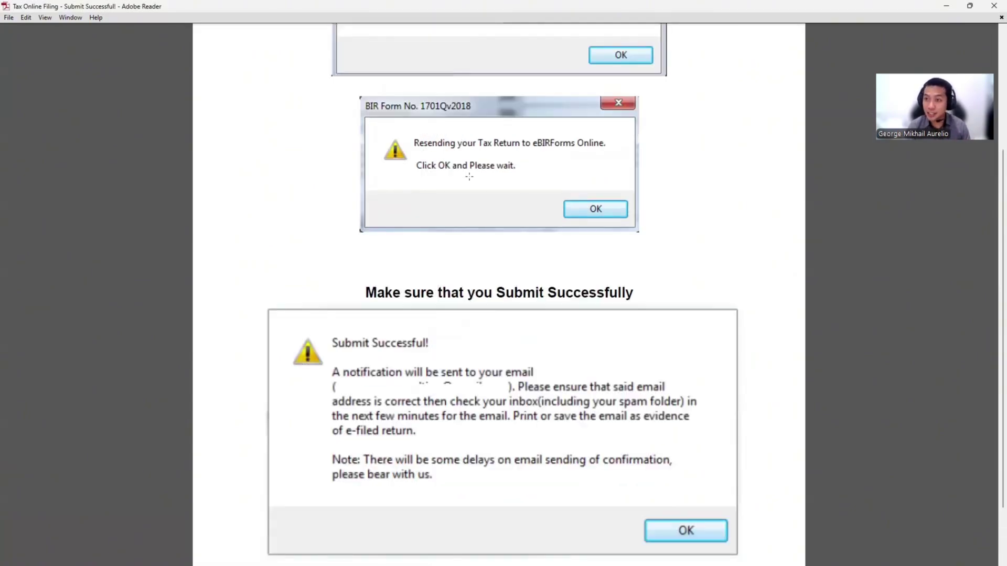
pyautogui.scroll(-3, 603, 281)
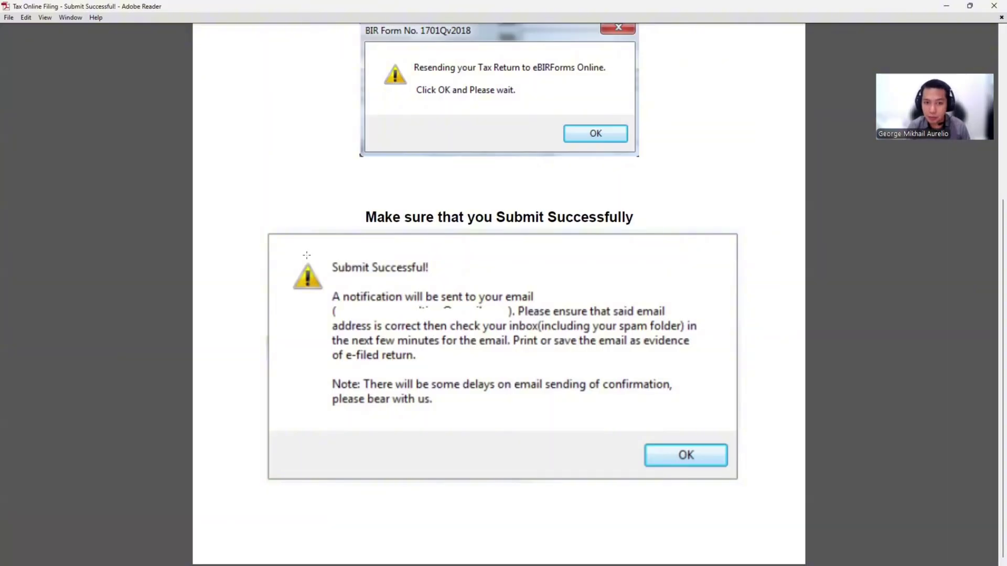
# Snapshot the Submit Successful! heading, its email notification lines and the whole message, then switch to the Q3 2025 1701Q PDF
pyautogui.moveTo(308, 252); pyautogui.dragTo(487, 282)
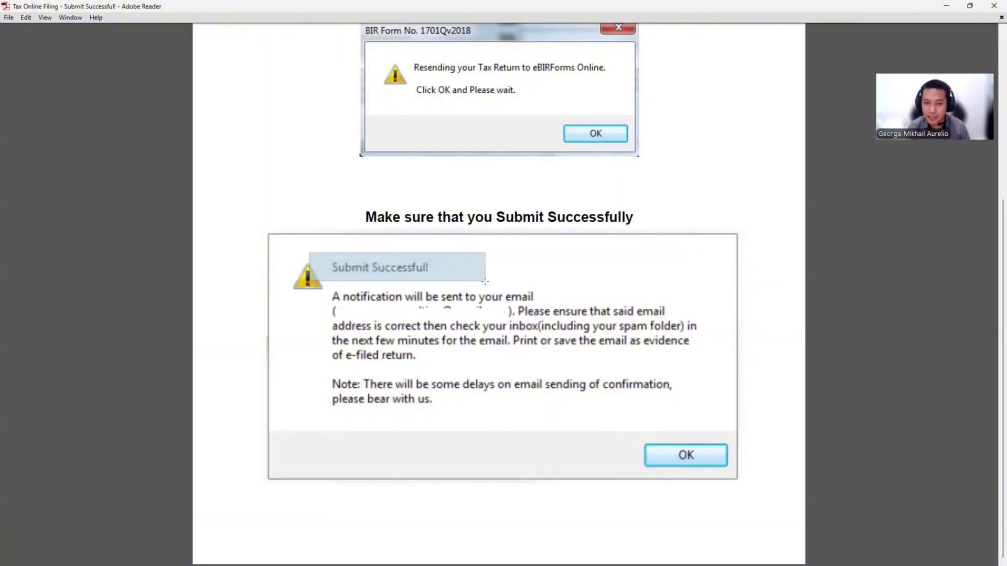
pyautogui.click(469, 350)
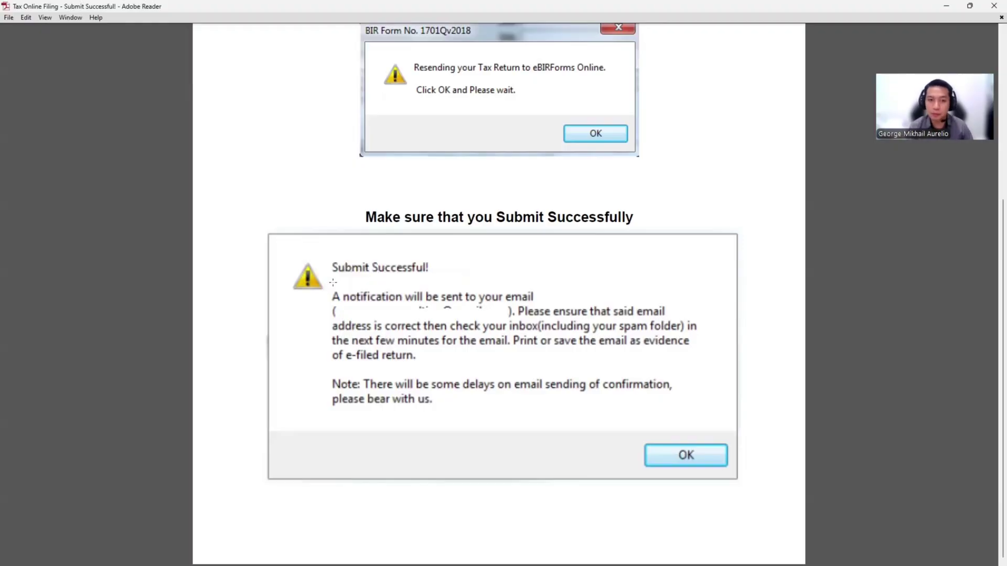
pyautogui.moveTo(332, 283); pyautogui.dragTo(556, 339)
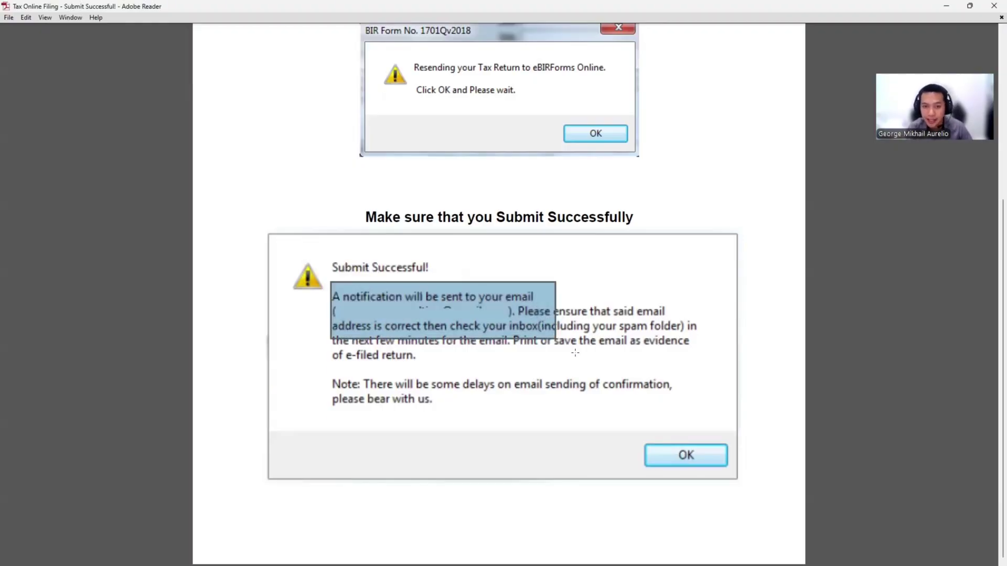
pyautogui.click(455, 369)
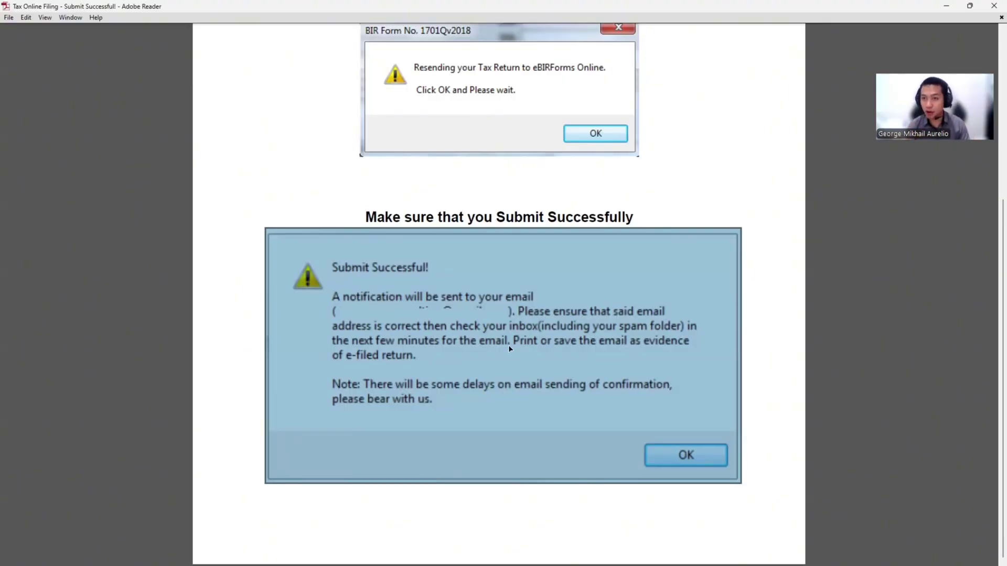
pyautogui.hotkey('ctrl', 'Tab')
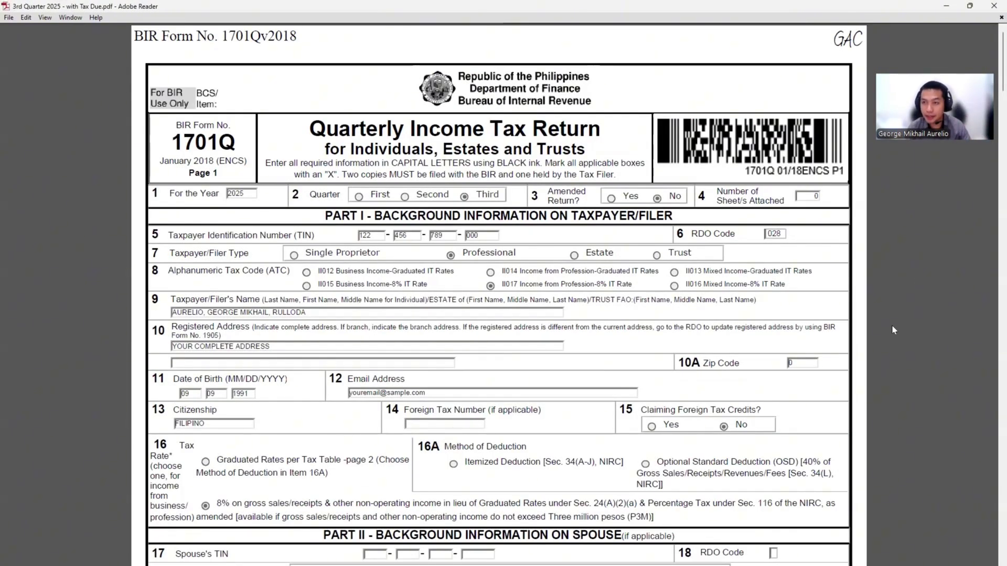
# Scroll through pages 1–2 of the 1701Q PDF, past Part V and the tax-rate tables
pyautogui.scroll(-1, 873, 319)
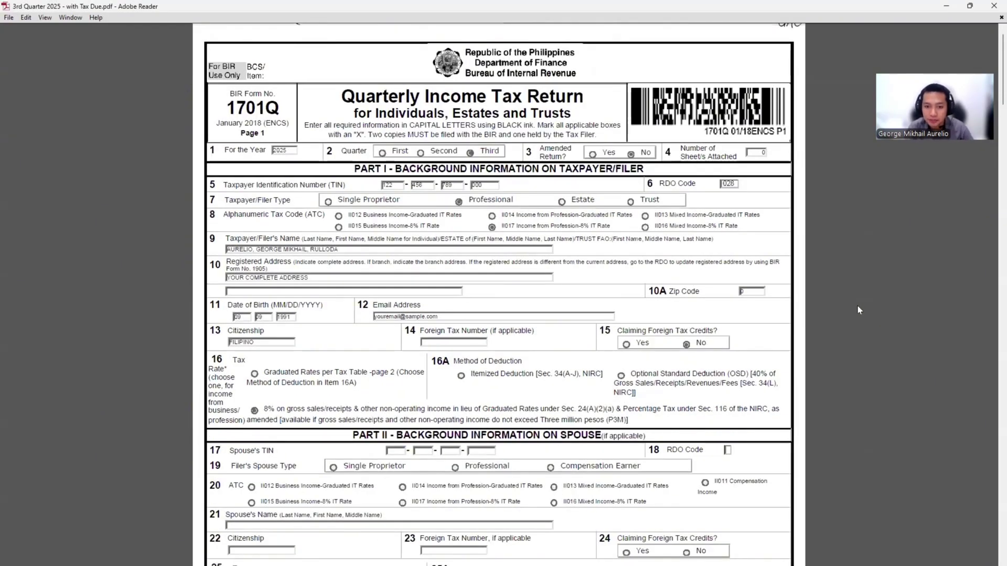
pyautogui.scroll(-4, 857, 306)
pyautogui.scroll(-4, 855, 301)
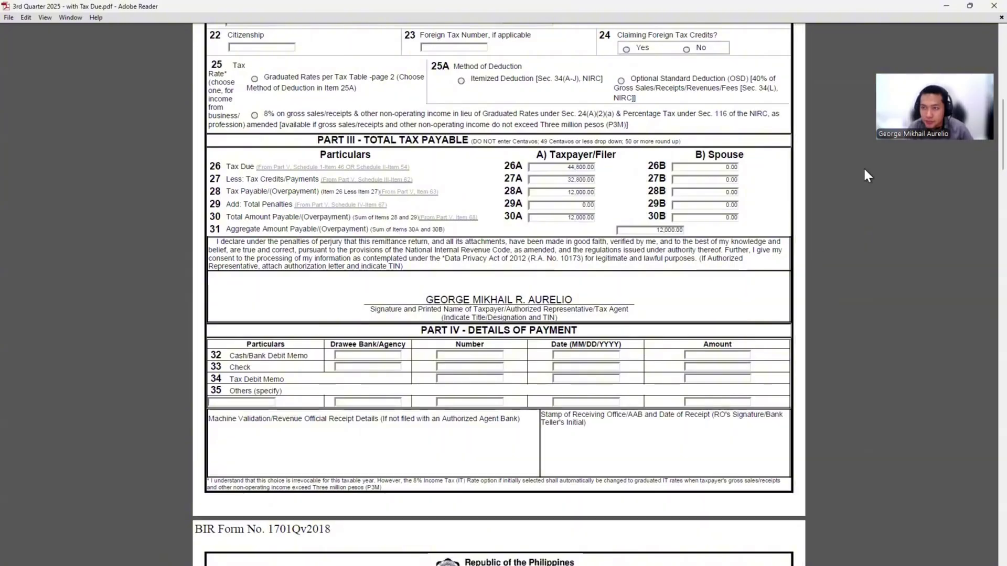
pyautogui.scroll(-8, 866, 175)
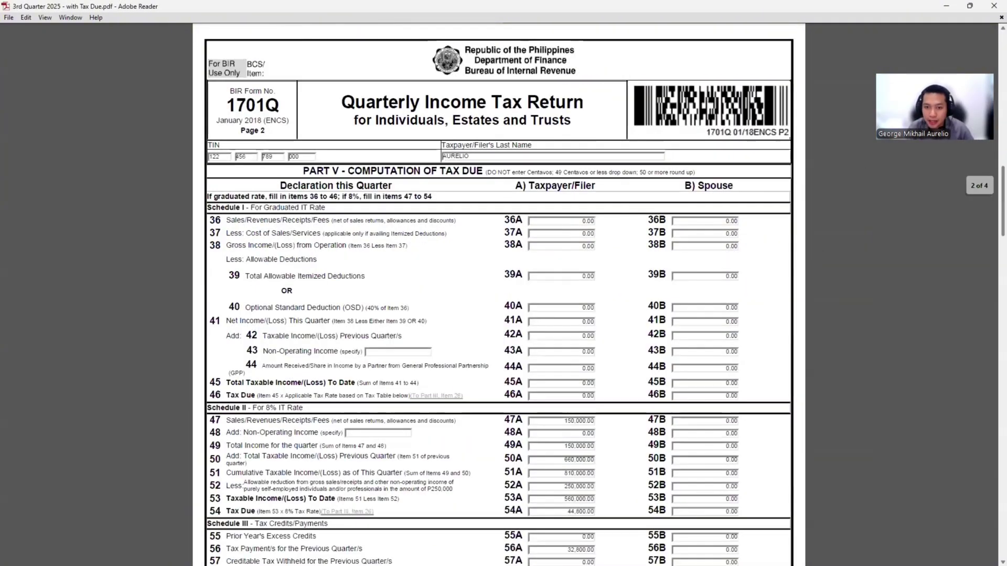
pyautogui.scroll(-5, 499, 294)
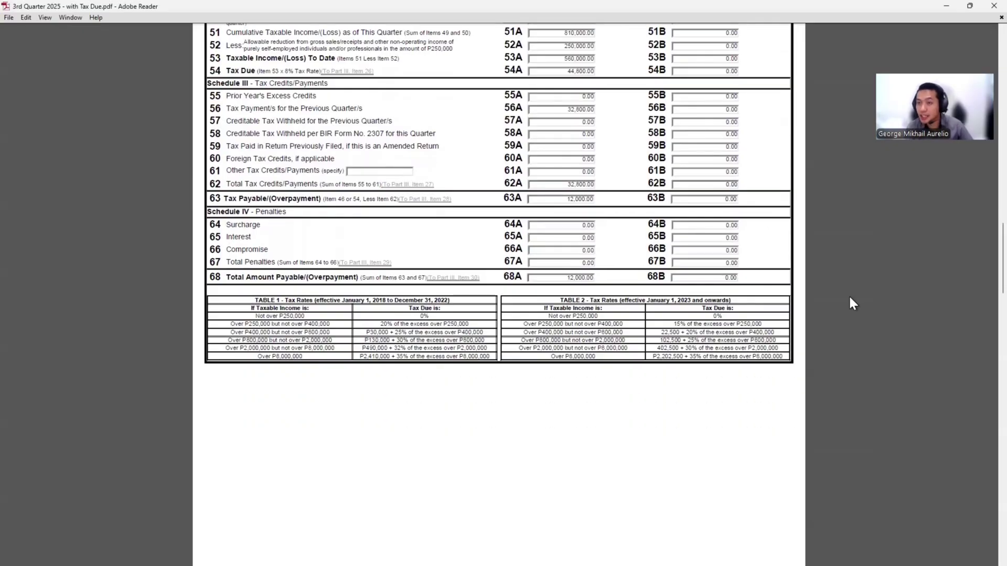
pyautogui.scroll(-2, 849, 296)
pyautogui.scroll(-7, 906, 307)
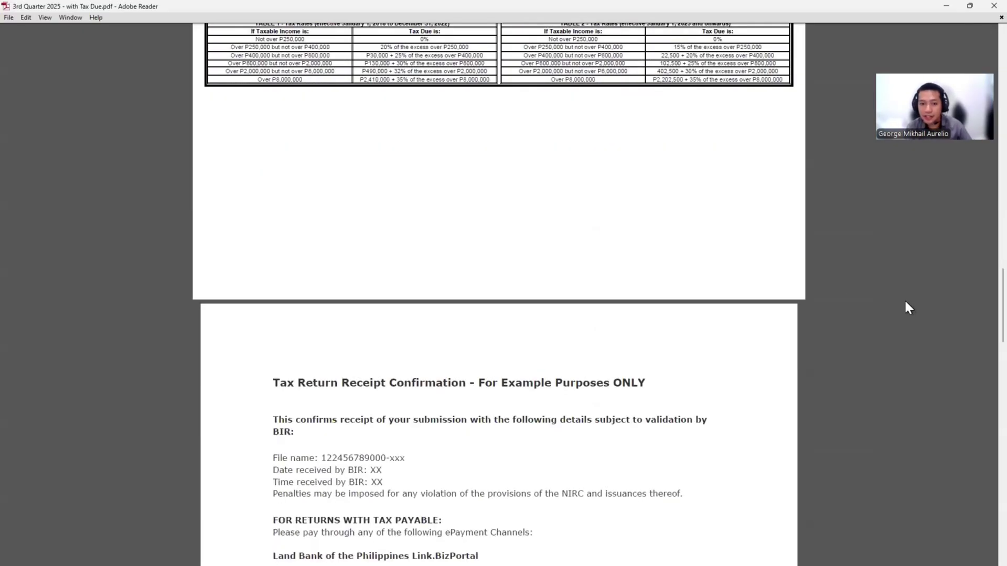
# Highlight the 'Tax Return Receipt Confirmation' heading, then move down to the page 4 payment receipt
pyautogui.scroll(-1, 472, 246)
pyautogui.scroll(-1, 341, 160)
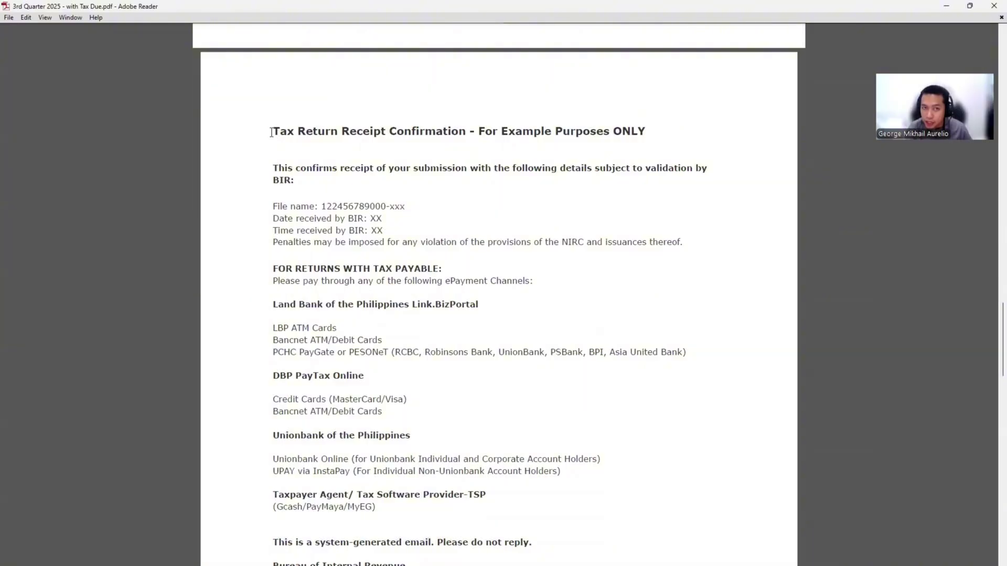
pyautogui.moveTo(272, 132); pyautogui.dragTo(465, 133)
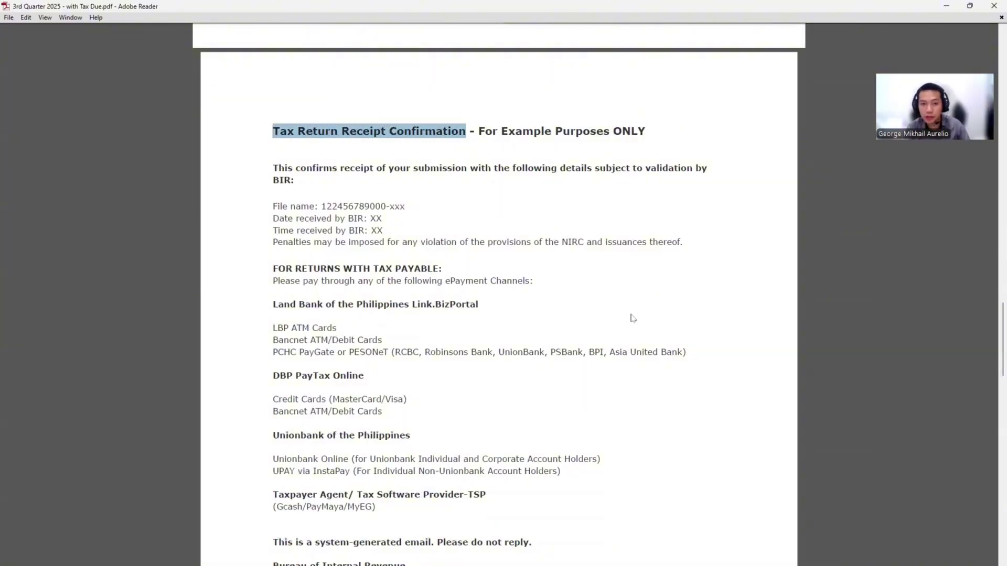
pyautogui.scroll(-5, 801, 310)
pyautogui.scroll(-1, 991, 335)
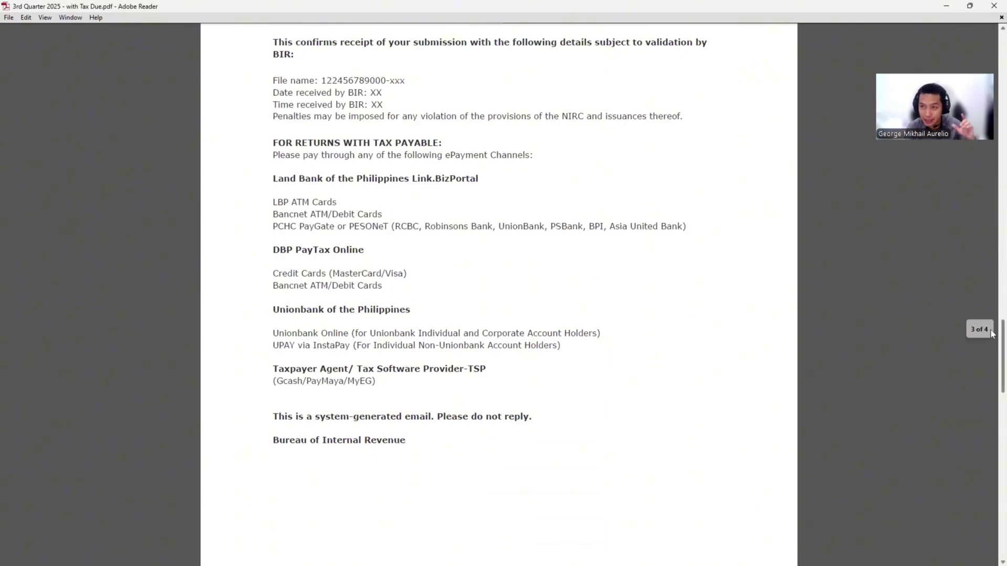
pyautogui.moveTo(992, 336); pyautogui.dragTo(992, 518)
# Snapshot the receipt's ₱12,020.00 amount, the RDO Code 028 row and the email row
pyautogui.scroll(-2, 465, 313)
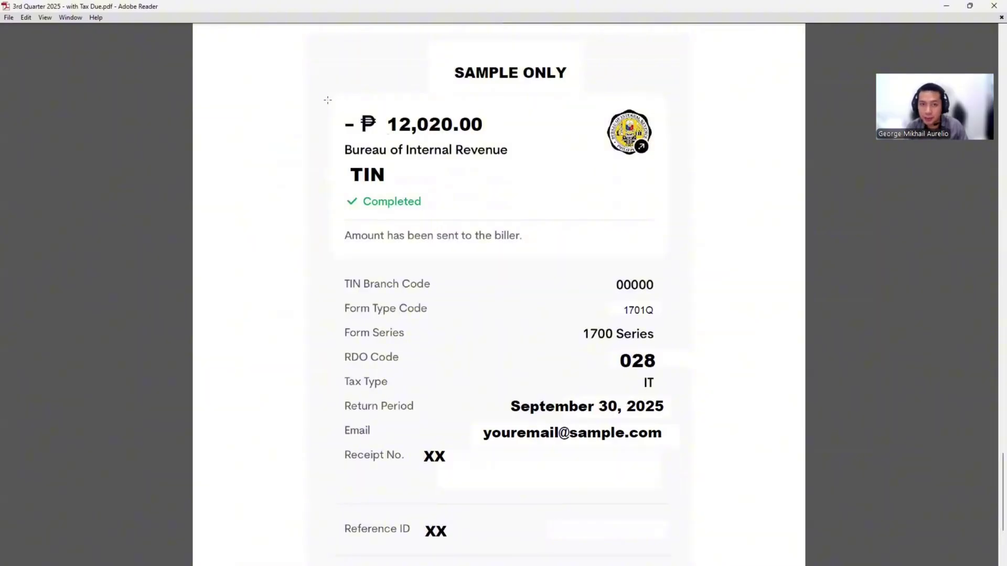
pyautogui.moveTo(326, 101); pyautogui.dragTo(515, 154)
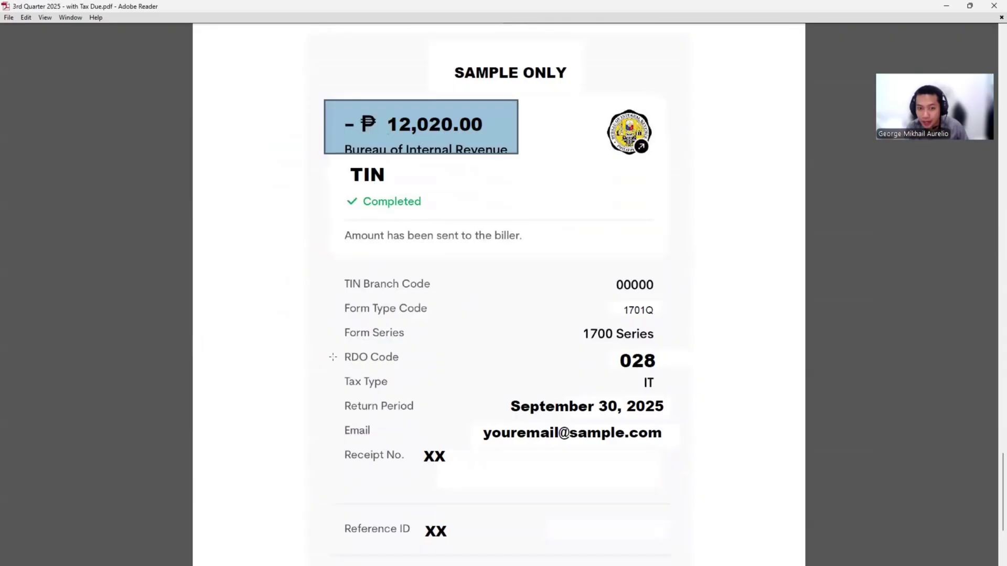
pyautogui.moveTo(329, 345); pyautogui.dragTo(684, 373)
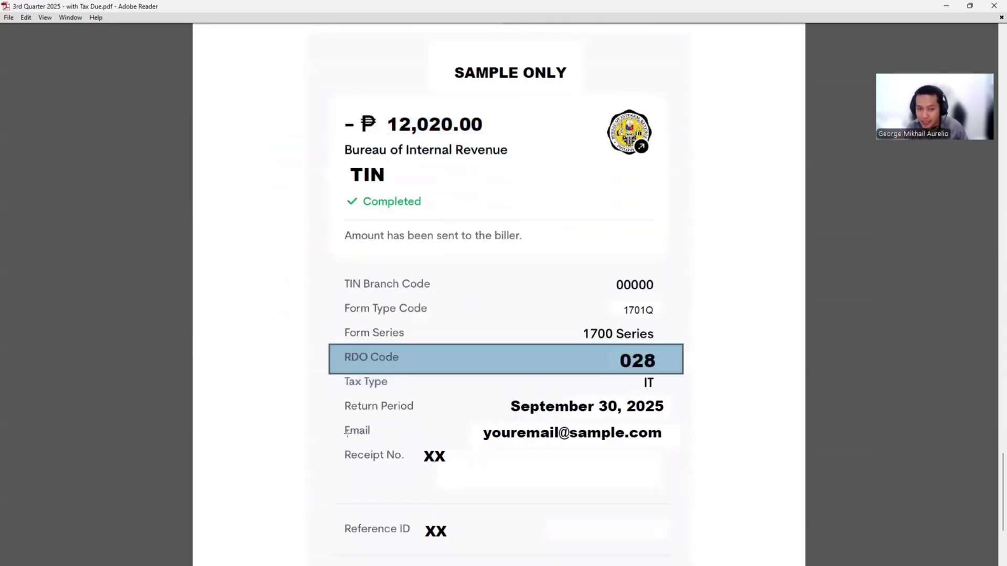
pyautogui.moveTo(325, 417); pyautogui.dragTo(692, 454)
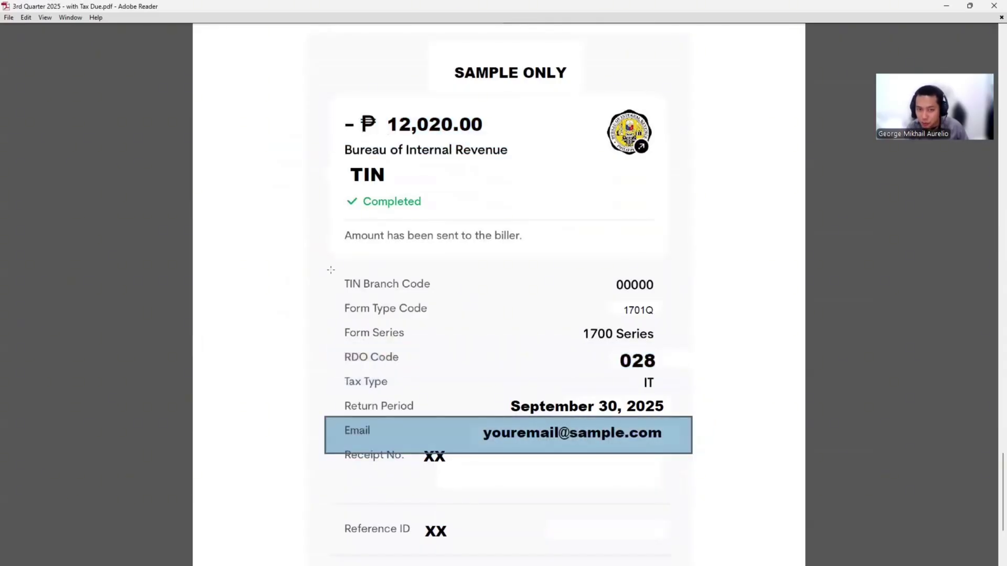
# Snapshot the TIN Branch Code, Tax Type and September 30, 2025 Return Period rows
pyautogui.moveTo(331, 270); pyautogui.dragTo(692, 300)
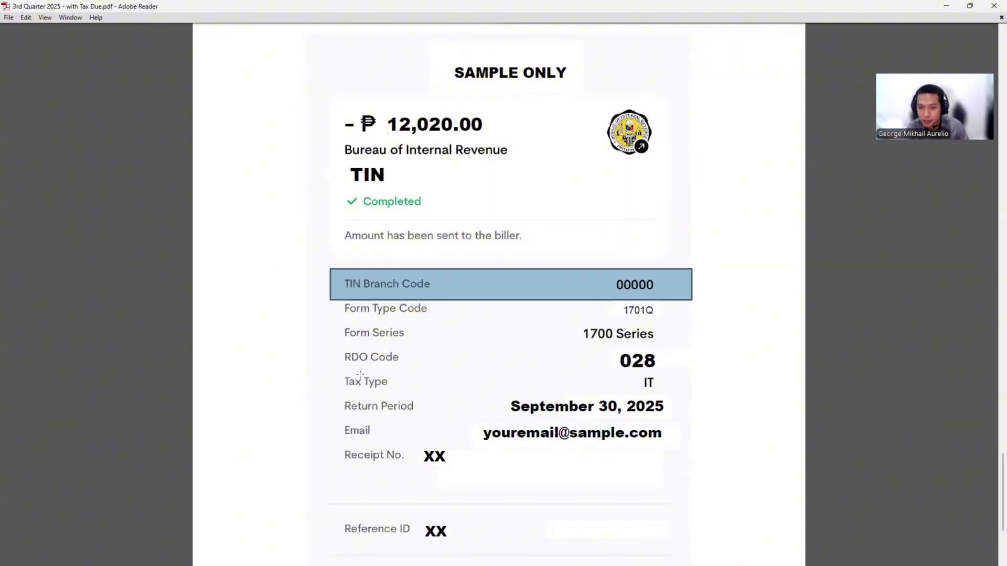
pyautogui.moveTo(330, 370); pyautogui.dragTo(676, 397)
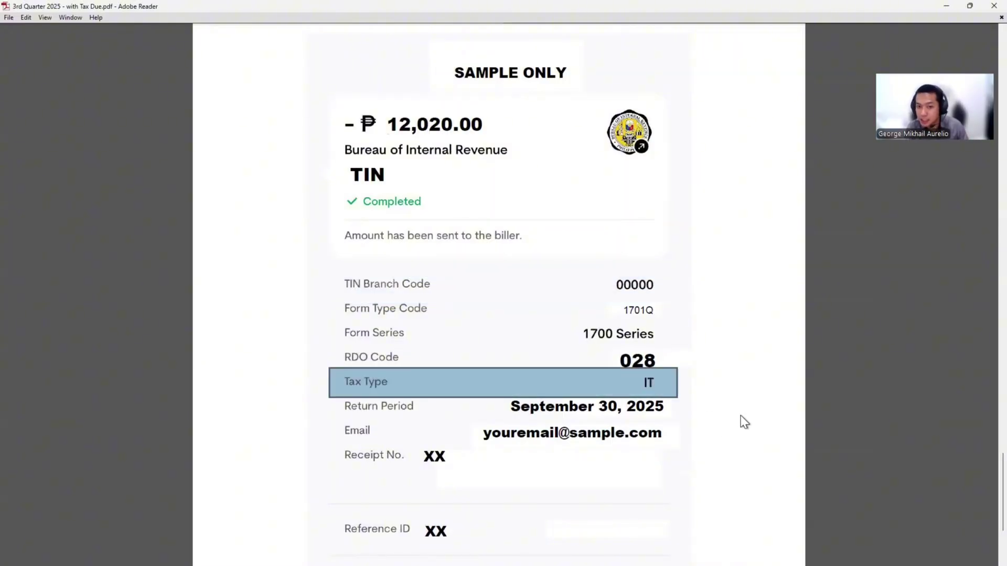
pyautogui.scroll(-1, 741, 419)
pyautogui.moveTo(337, 370)
pyautogui.mouseDown()
pyautogui.moveTo(463, 388)
pyautogui.moveTo(677, 395)
pyautogui.mouseUp()
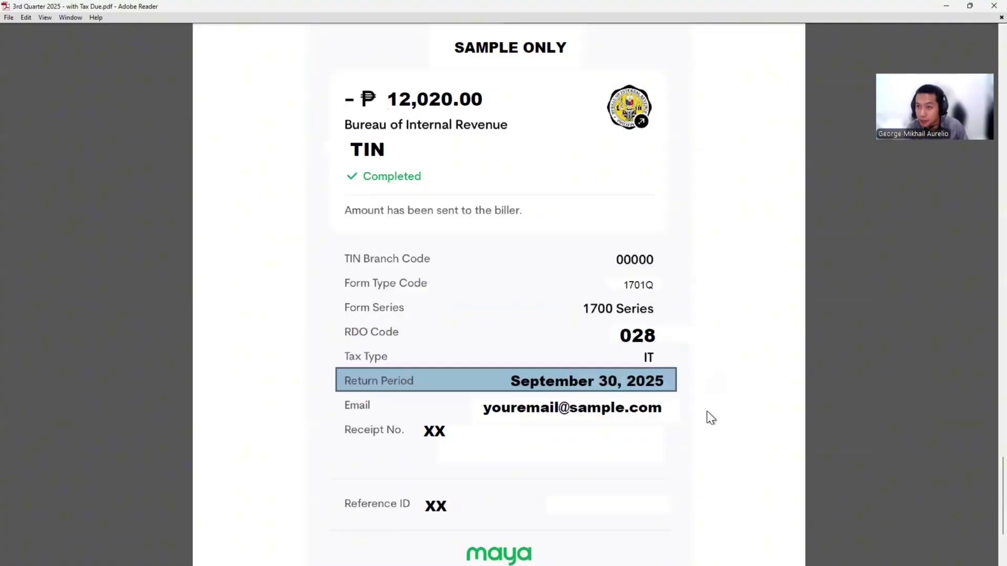
pyautogui.scroll(-1, 689, 423)
pyautogui.scroll(-1, 685, 426)
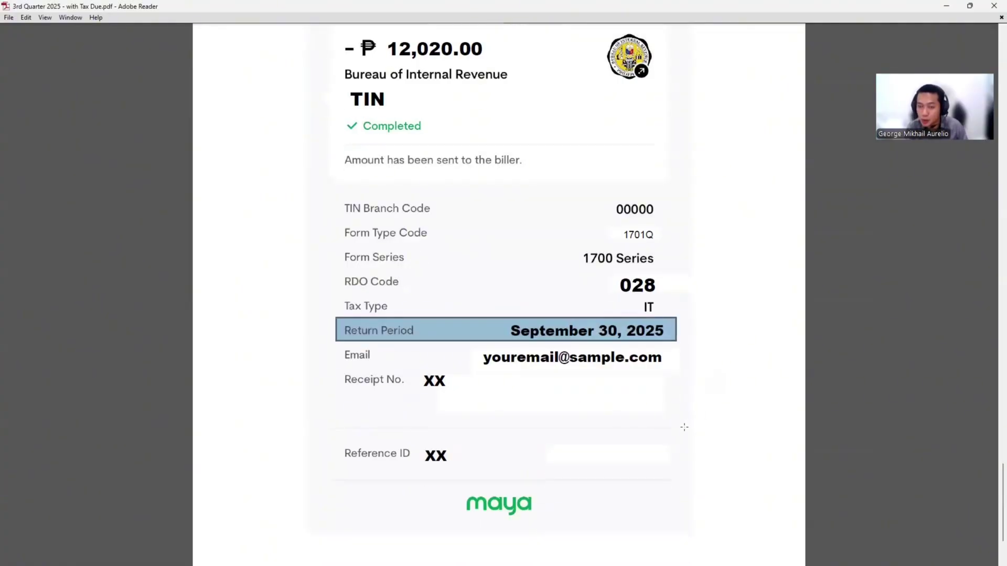
pyautogui.scroll(-1, 682, 428)
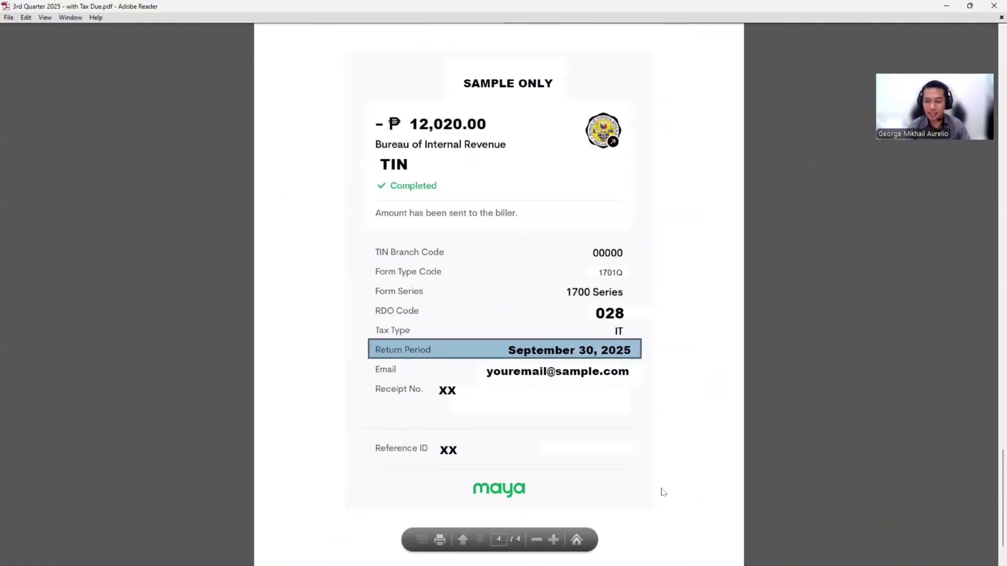